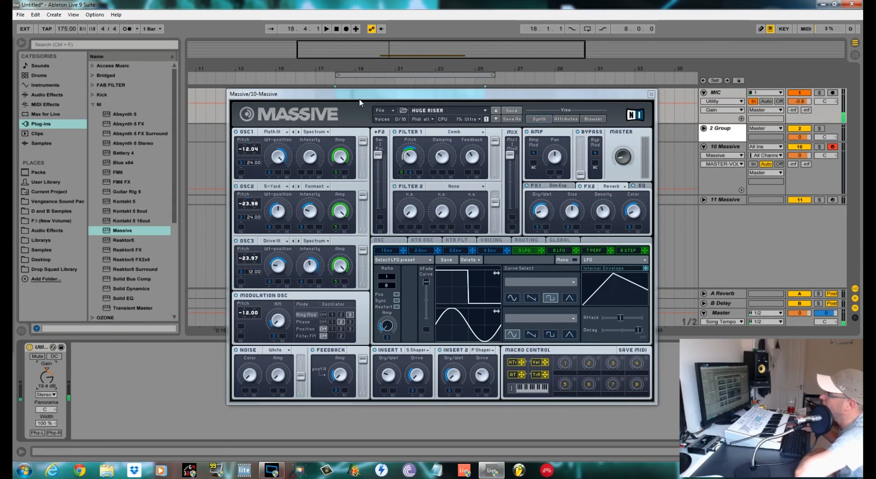
Step: Play the clip on track 10 to hear the HUGE RISER patch, moving the Massive window off the arrangement to view the clip
left_click_drag(365, 97, 360, 90)
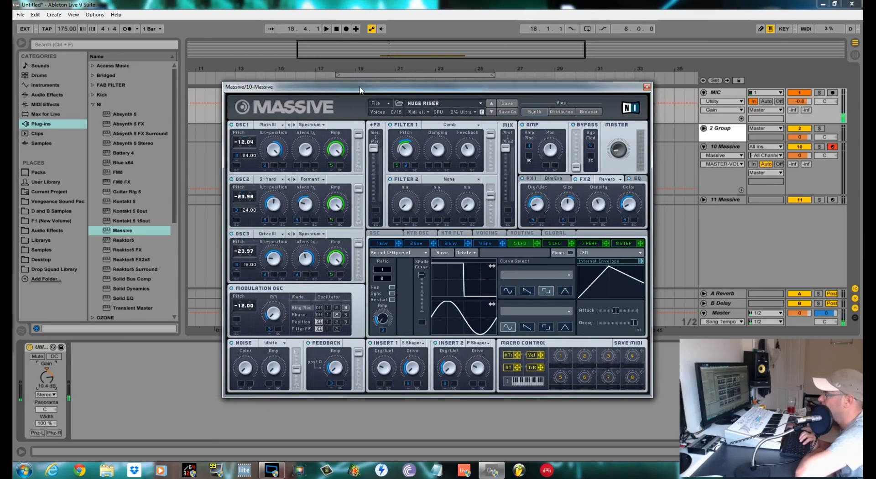
key("space")
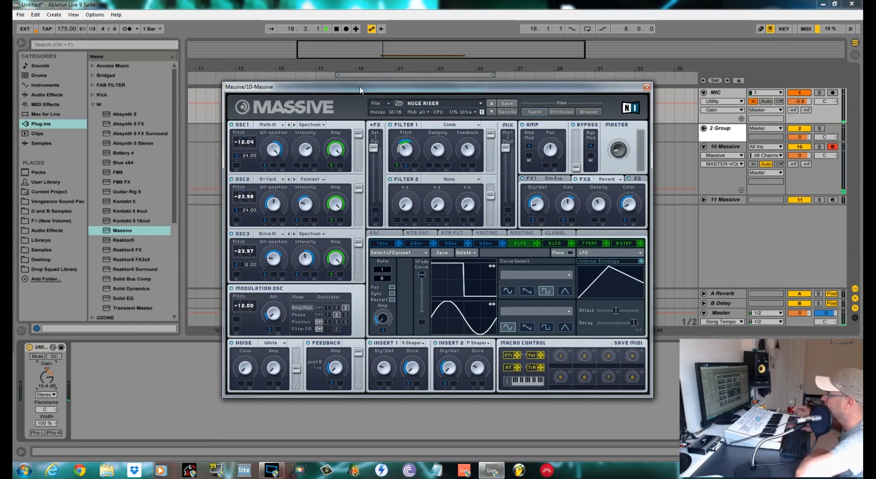
left_click_drag(360, 90, 352, 188)
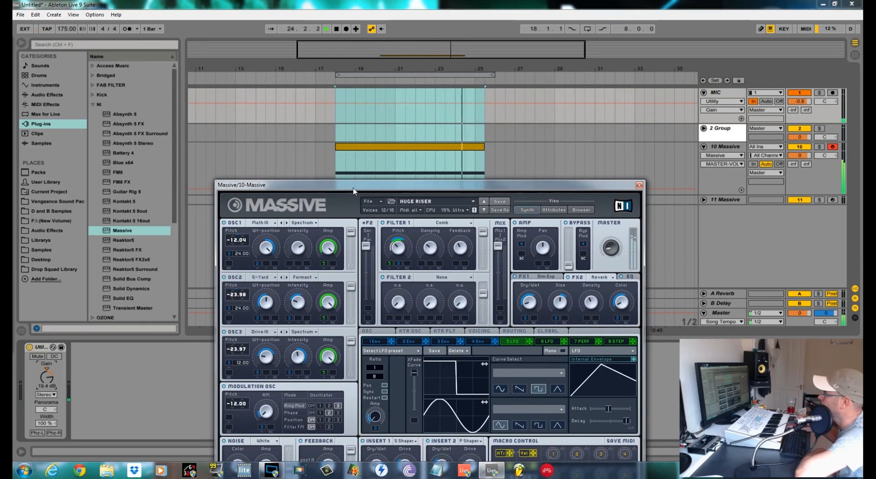
left_click_drag(373, 193, 371, 99)
key("space")
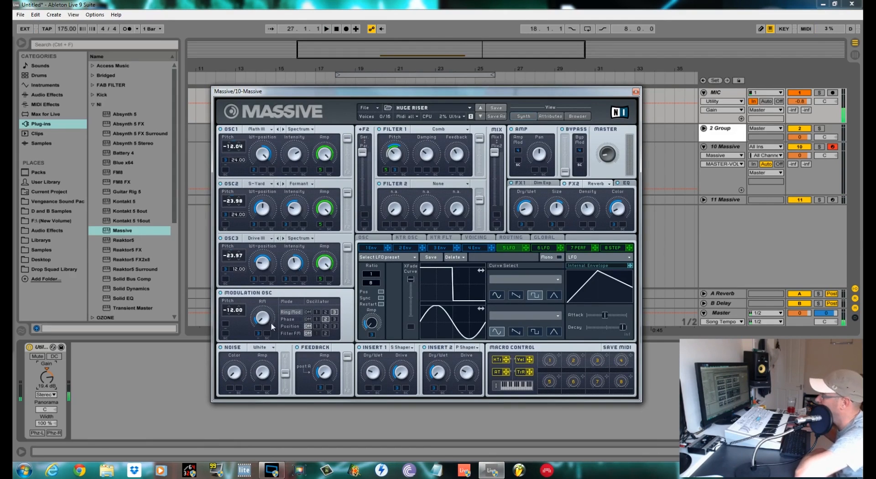
Step: Show envelope 3 of the HUGE RISER patch and look at the clip behind the Massive window
left_click(439, 248)
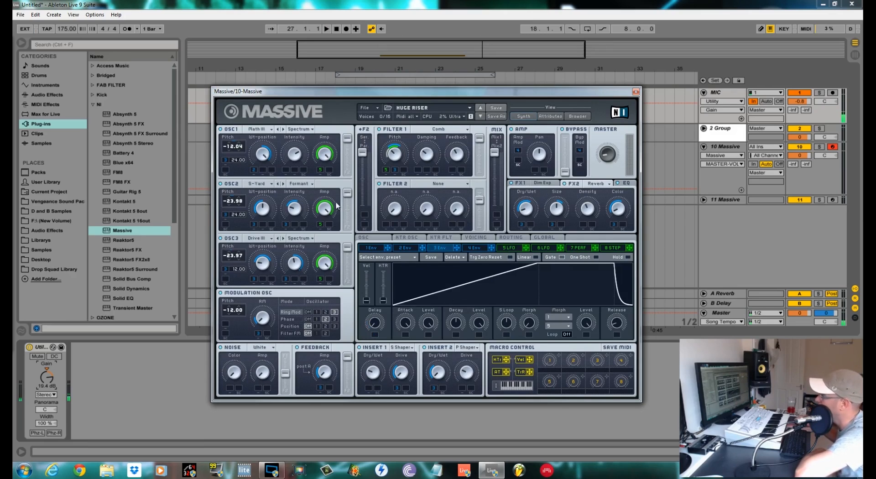
left_click_drag(502, 92, 484, 232)
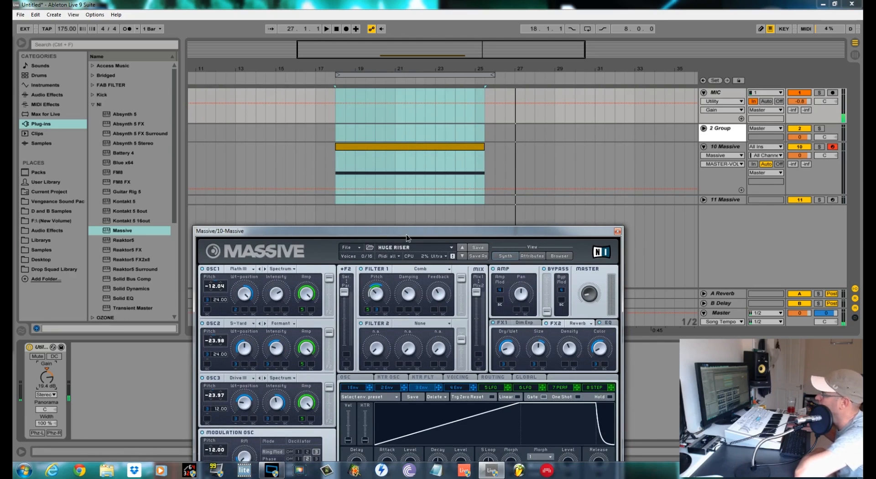
left_click_drag(407, 232, 430, 127)
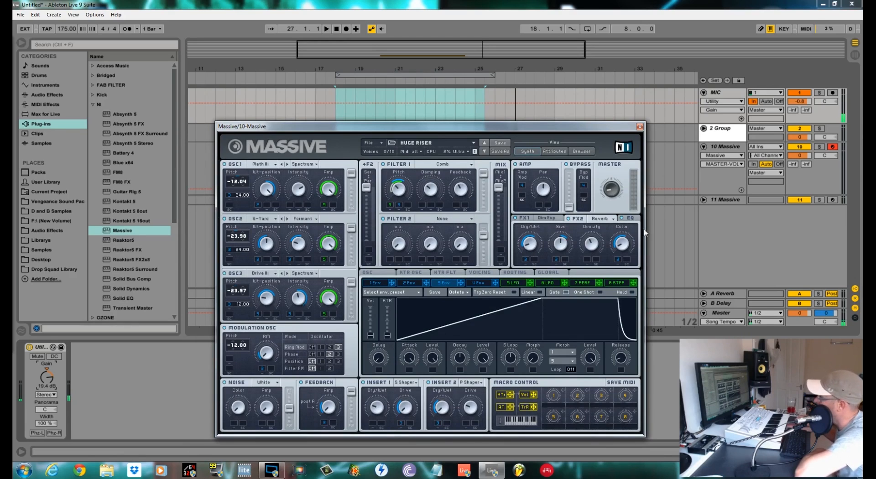
Step: Start a new blank sound in Massive and load the Roughmath III wavetable into oscillator 1
left_click(382, 143)
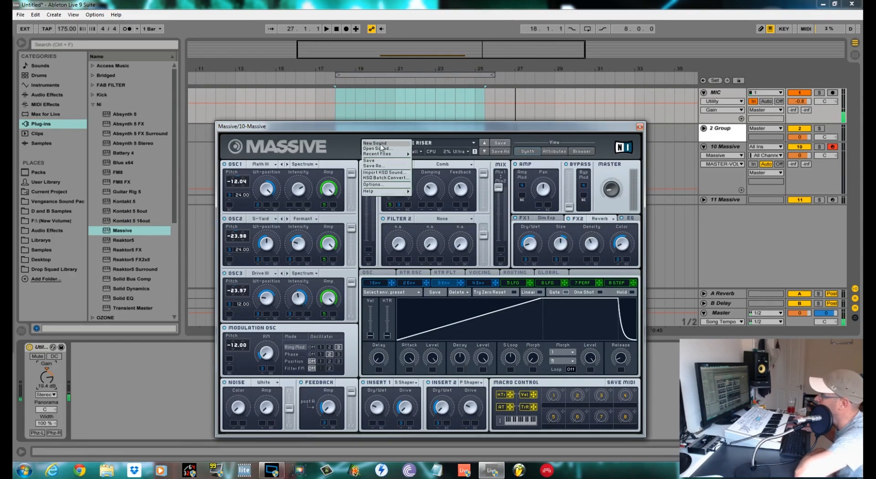
left_click(380, 144)
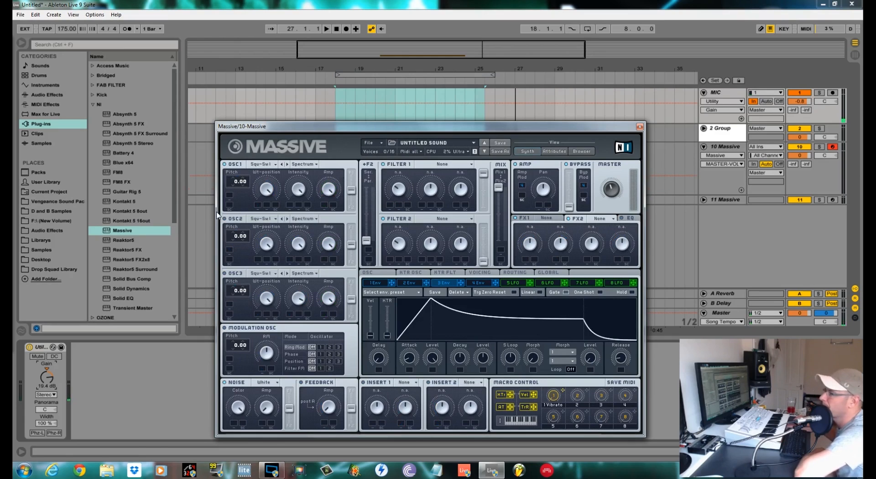
left_click(273, 164)
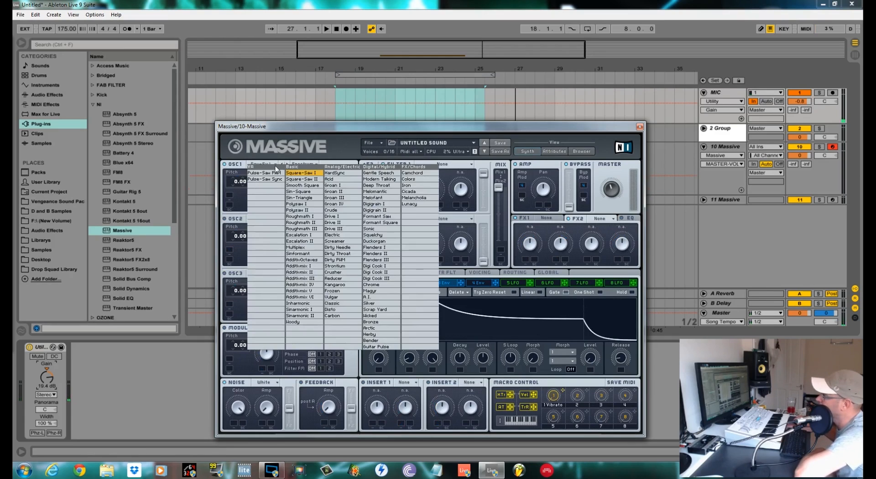
left_click(313, 230)
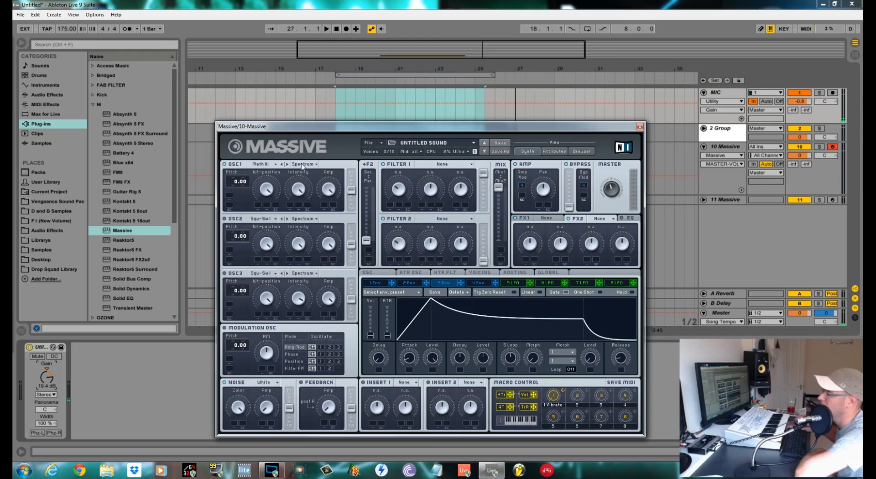
Step: Set oscillator 1's pitch to -12.04, lower its intensity, and route its output fully to Filter 1
left_click(231, 182)
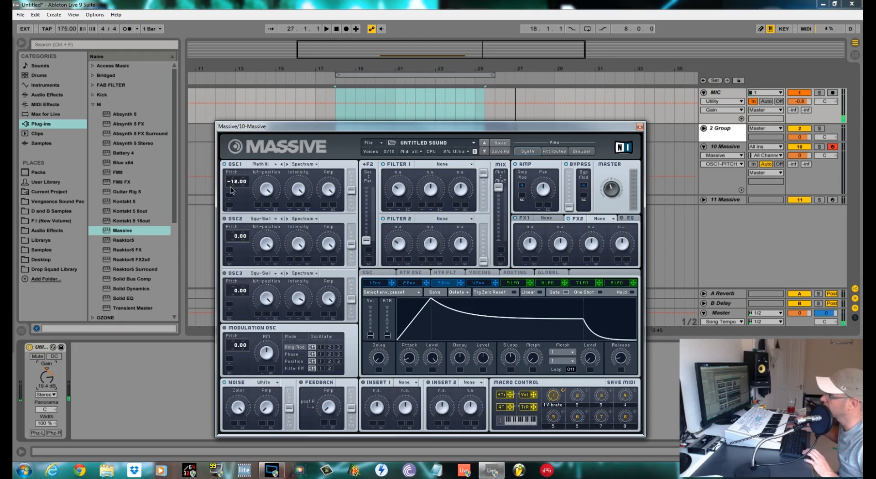
mouse_move(230, 186)
left_mouse_down()
mouse_move(246, 182)
mouse_move(243, 189)
left_mouse_up()
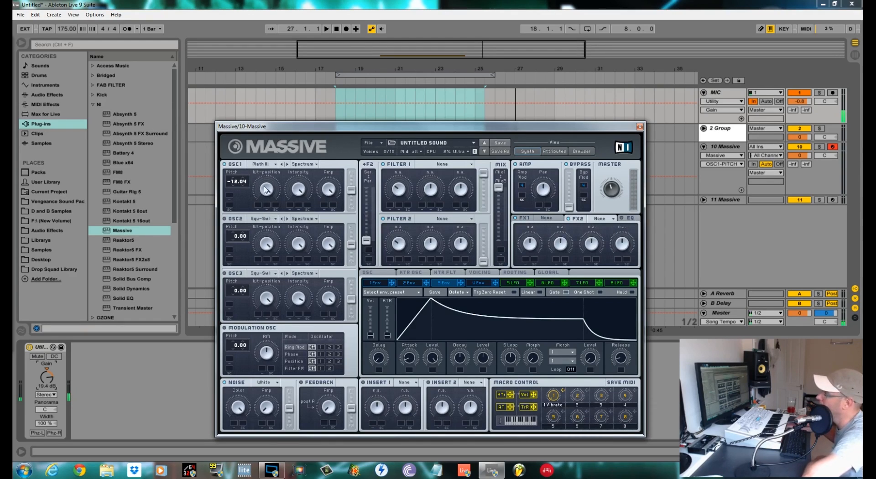
left_click(298, 194)
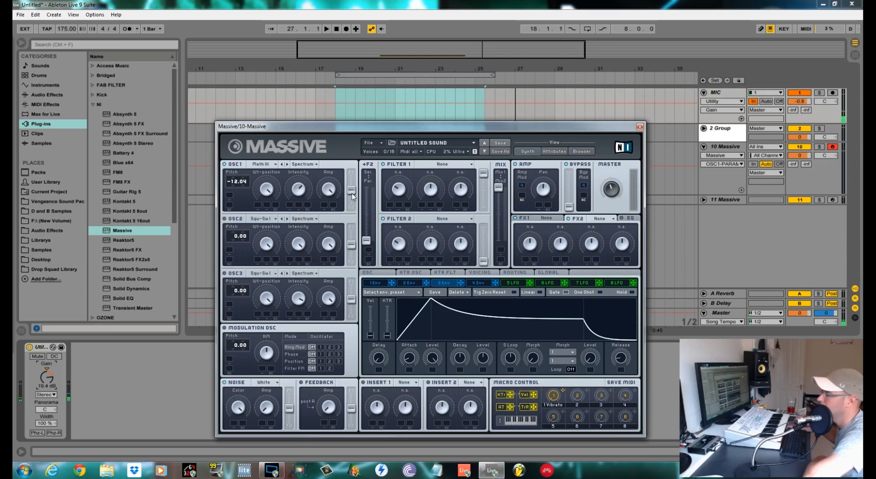
left_click_drag(352, 190, 352, 173)
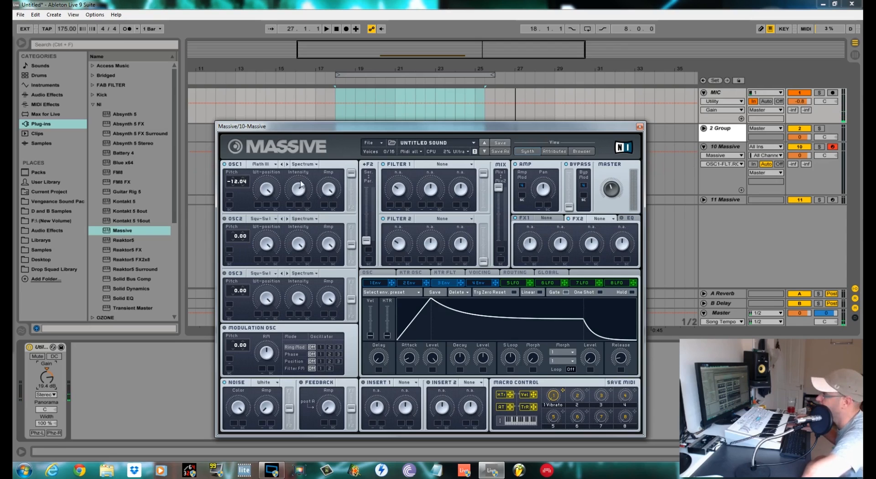
Step: Load the Scrap Yard wavetable into oscillator 2, setting its wavetable position to about the middle and reducing its intensity
left_click(271, 220)
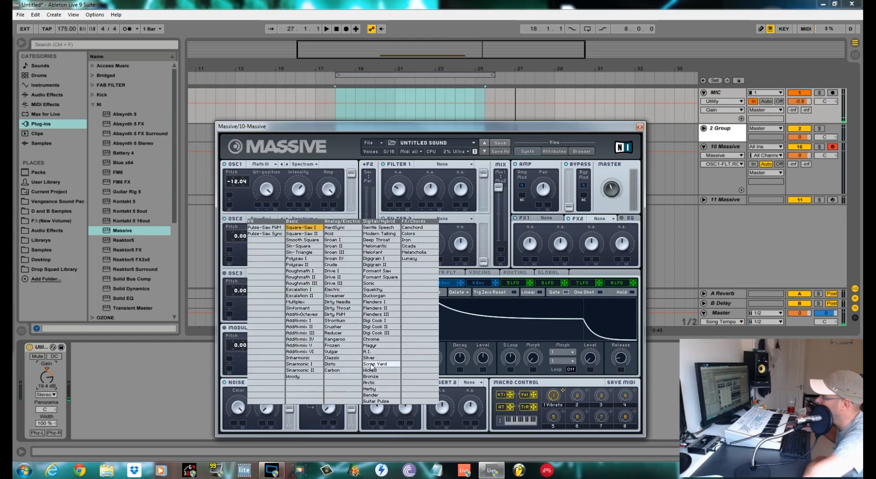
left_click(377, 364)
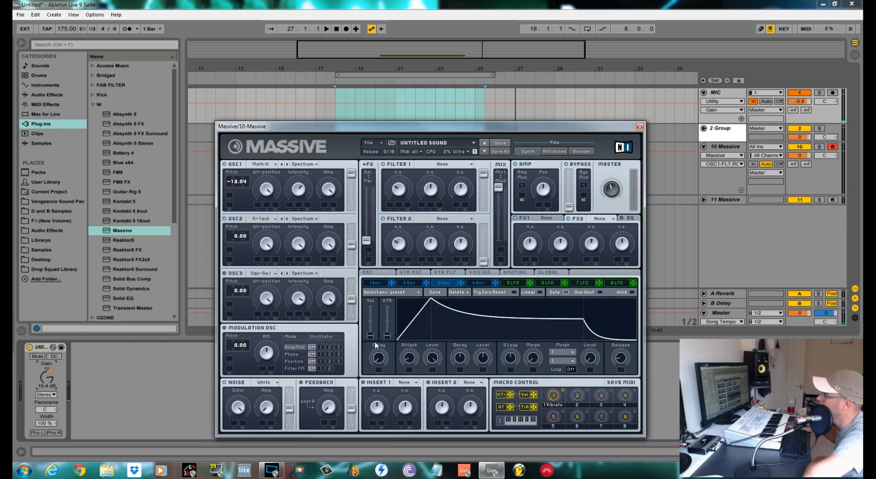
left_click(275, 246)
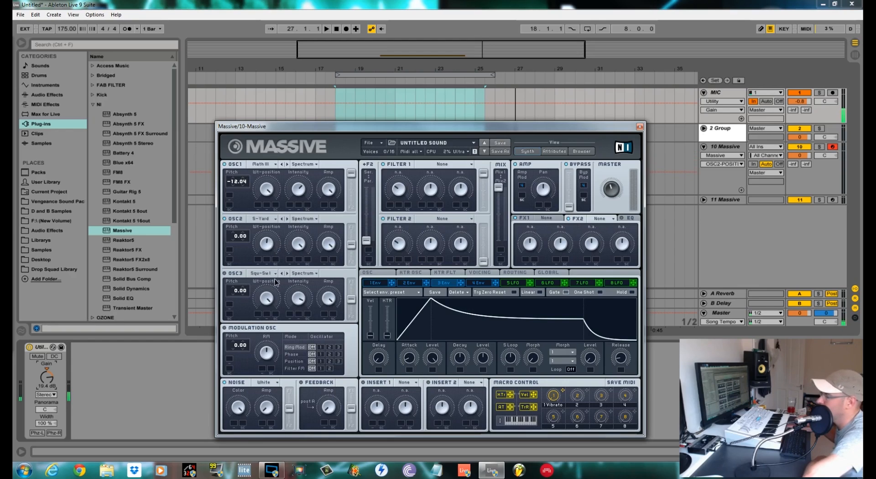
left_click(296, 246)
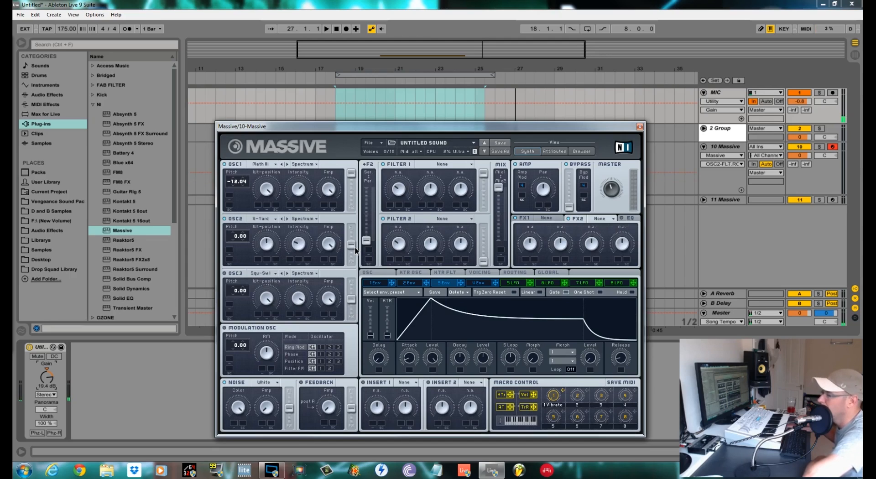
Step: Route oscillator 2 fully to Filter 1 and set its pitch to -24.00
left_click_drag(352, 245, 351, 227)
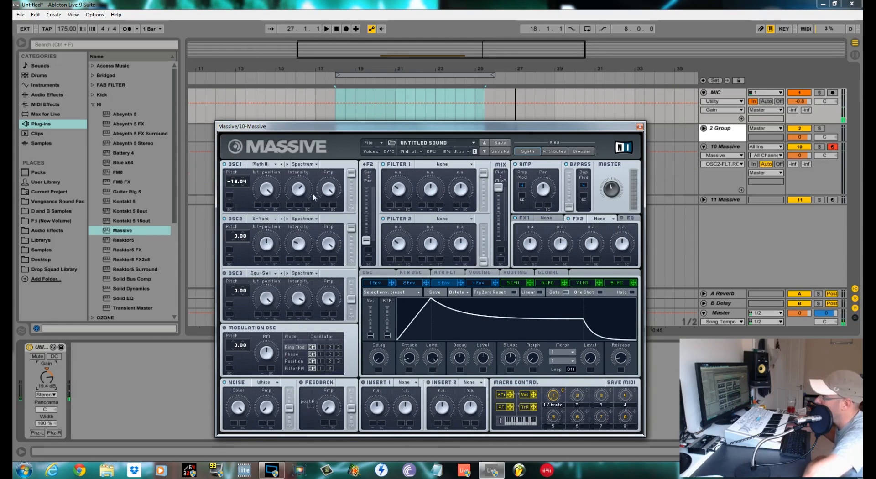
left_click(236, 241)
left_click(235, 241)
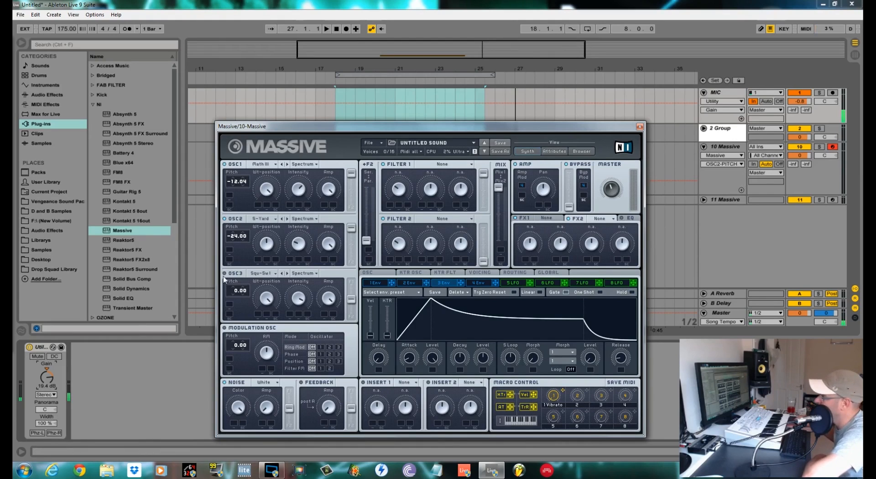
Step: Load the Drive III wavetable into oscillator 3 with reduced wavetable position and mid intensity, and route it fully to Filter 1
left_click(274, 275)
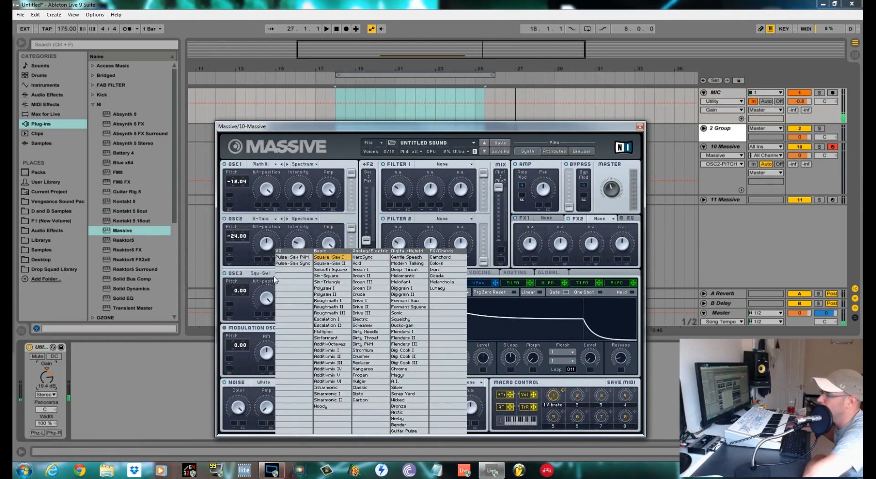
left_click(382, 314)
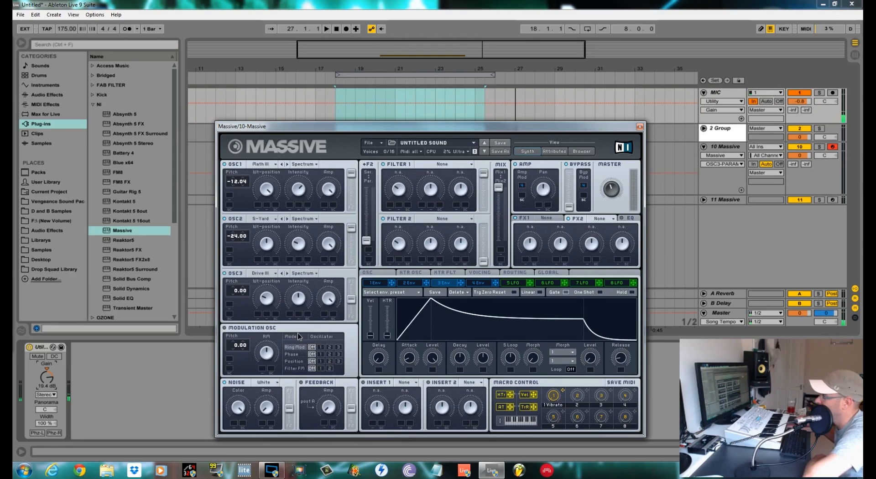
left_click_drag(354, 299, 354, 283)
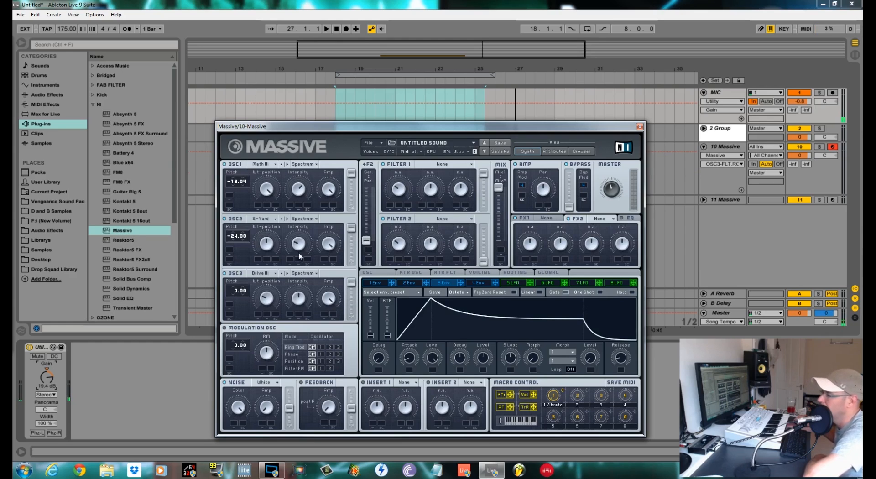
Step: Set the pitch of oscillator 3 to -23.95 and oscillator 2 to -23.98, switching oscillator 2 to Formant mode
left_click(237, 290)
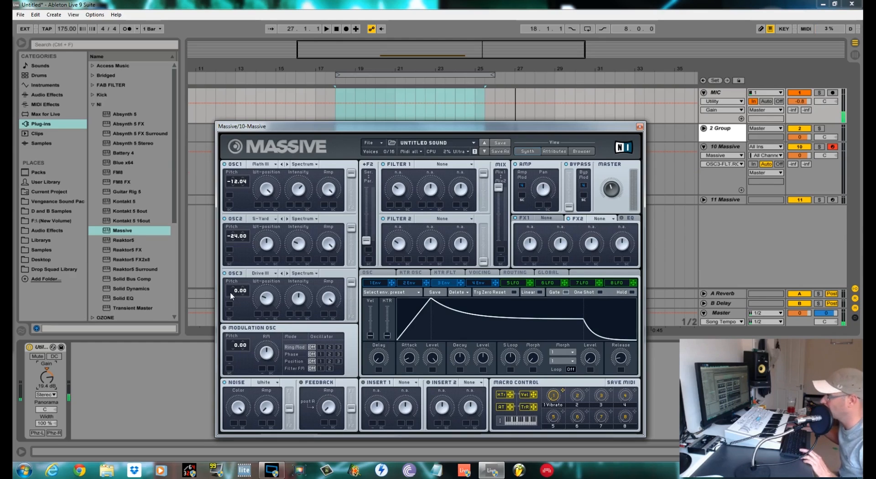
left_click_drag(230, 293, 231, 301)
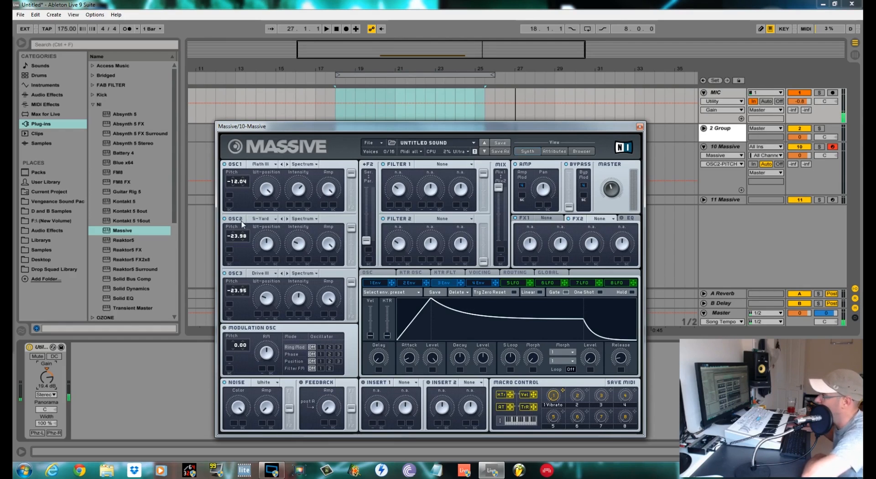
left_click(316, 220)
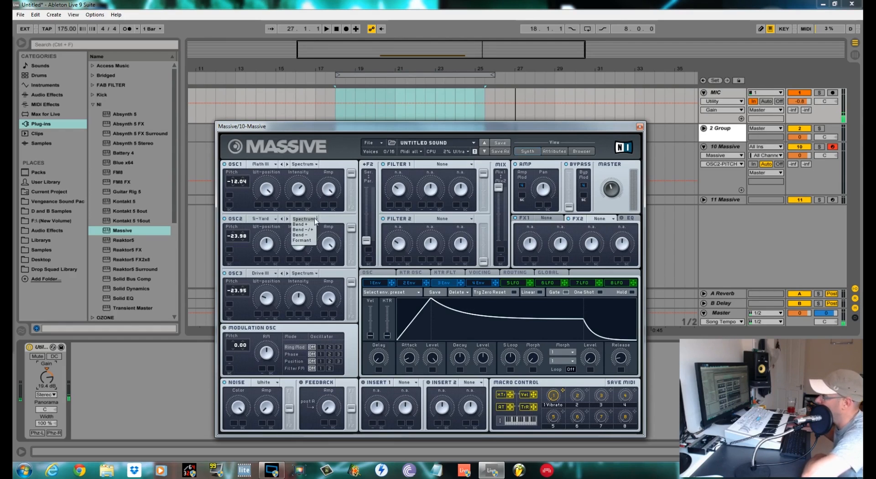
left_click(314, 242)
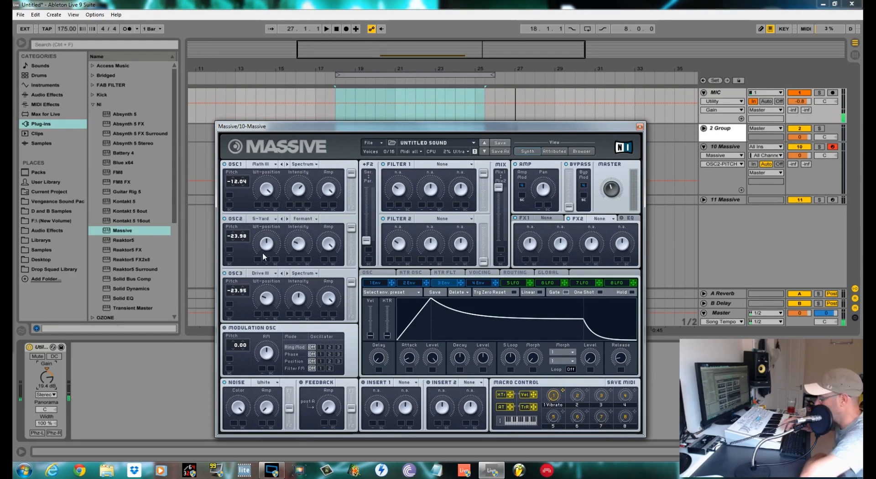
Step: Play the clip to hear the three oscillators together, stopping partway through
key("space")
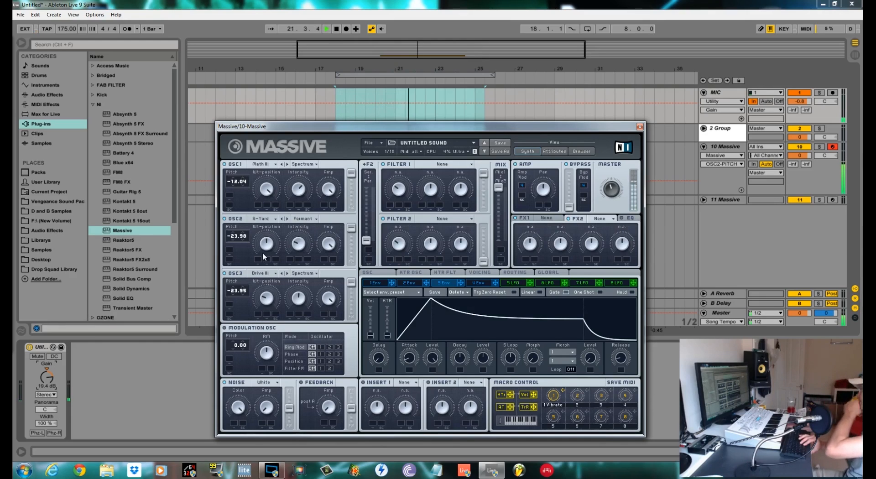
key("space")
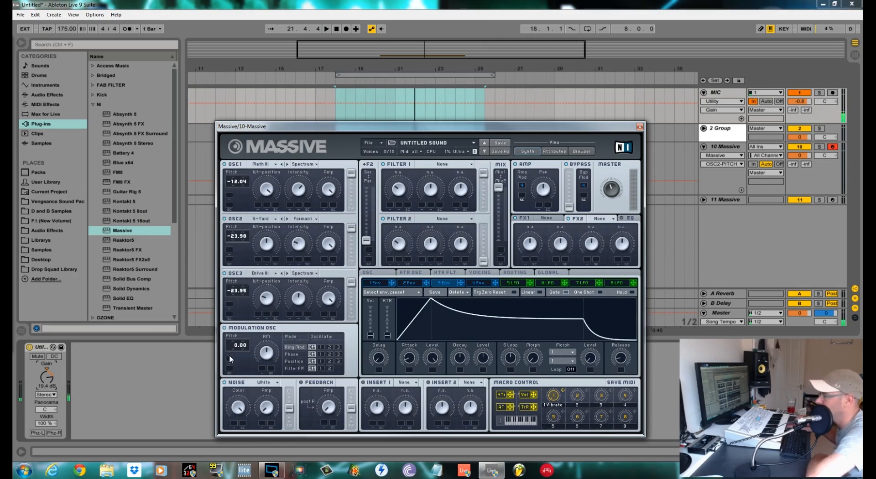
Step: Set the modulation oscillator's pitch to -12.00, assign Ring Mod to oscillator 3 and Phase to oscillator 2, and turn RM to minimum
left_click_drag(234, 348, 235, 353)
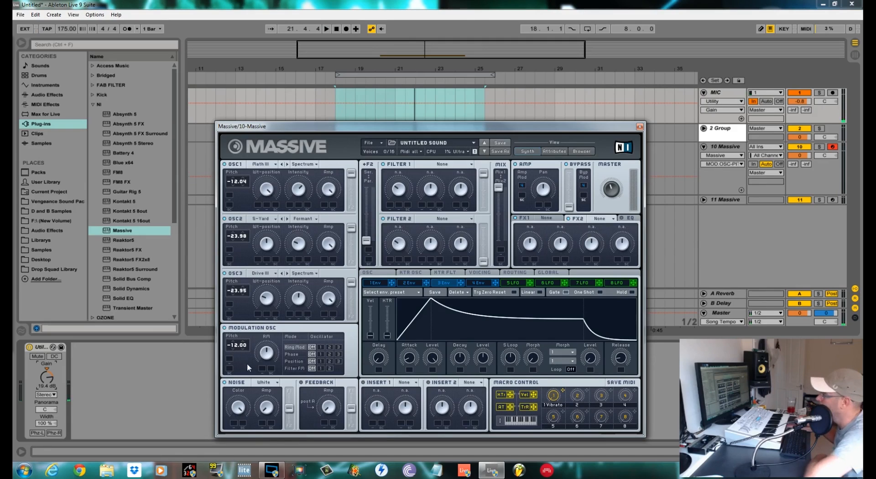
left_click(338, 347)
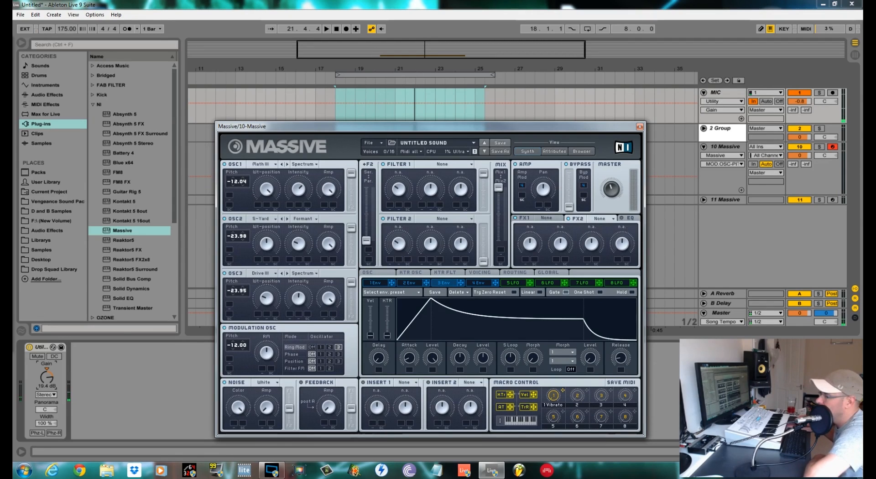
left_click(329, 354)
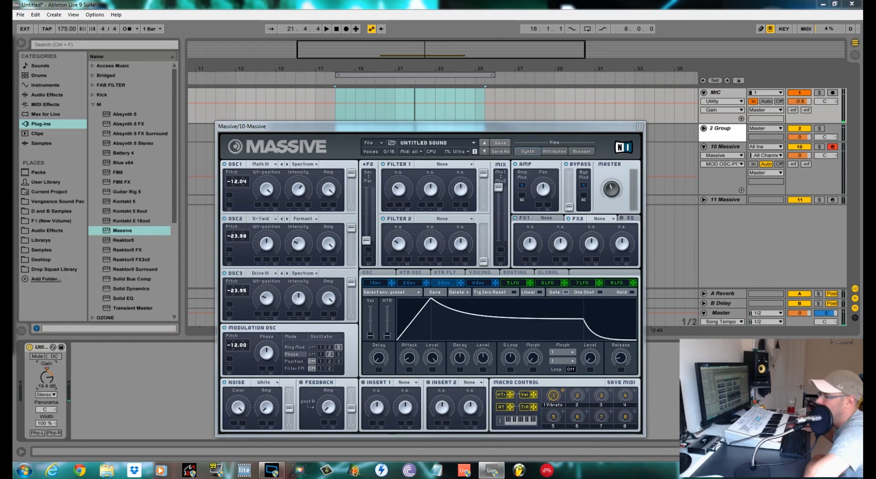
left_click_drag(266, 354, 264, 439)
left_click(294, 348)
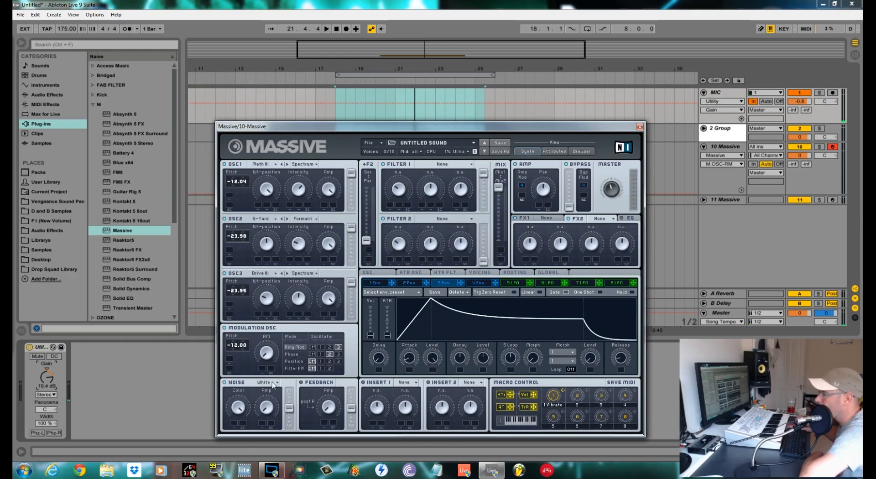
Step: Raise the feedback amp slightly, route the feedback fully to Filter 1, and play part of the clip to check it
left_click(329, 420)
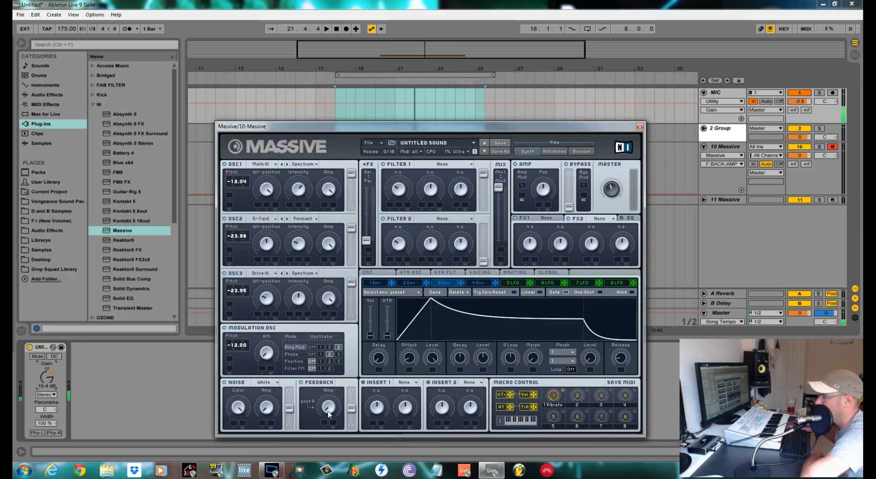
left_click_drag(351, 409, 354, 362)
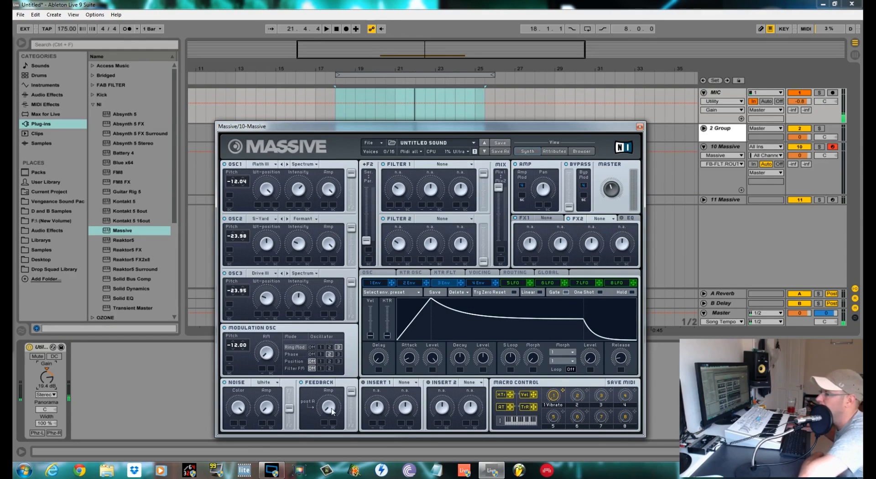
key("space")
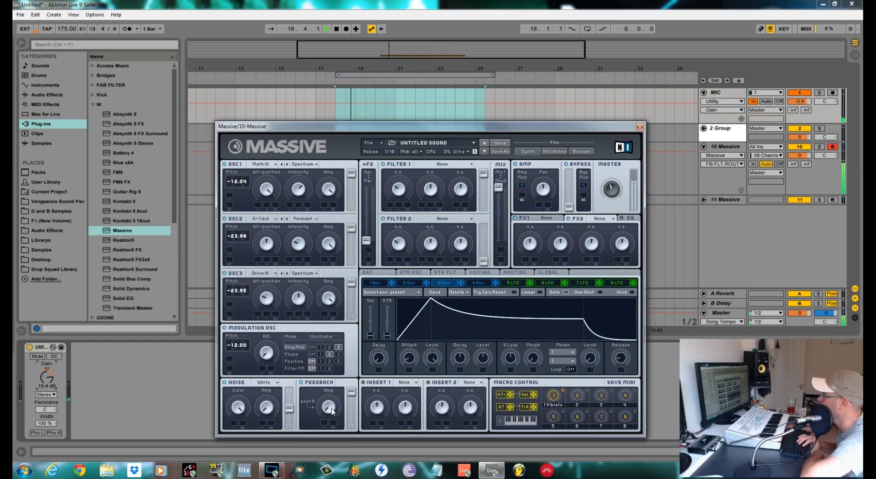
key("space")
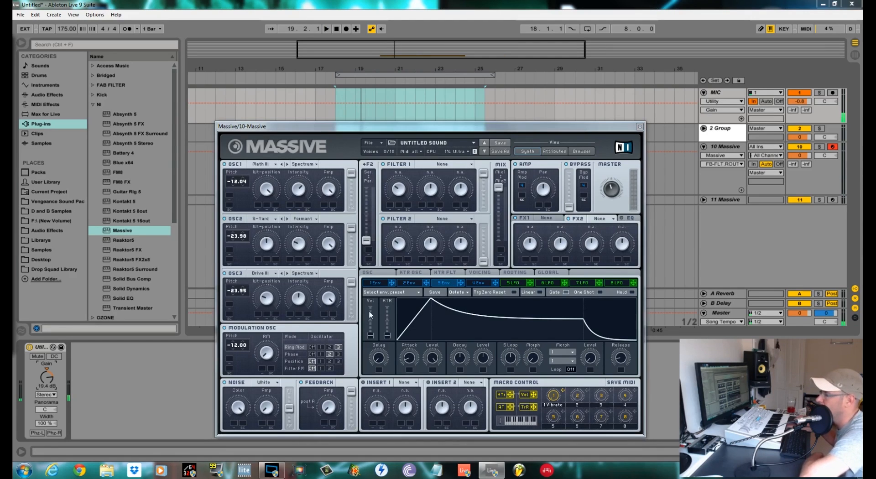
Step: Lengthen the attack of envelope 3 and raise its decay level to maximum
left_click_drag(416, 363, 411, 255)
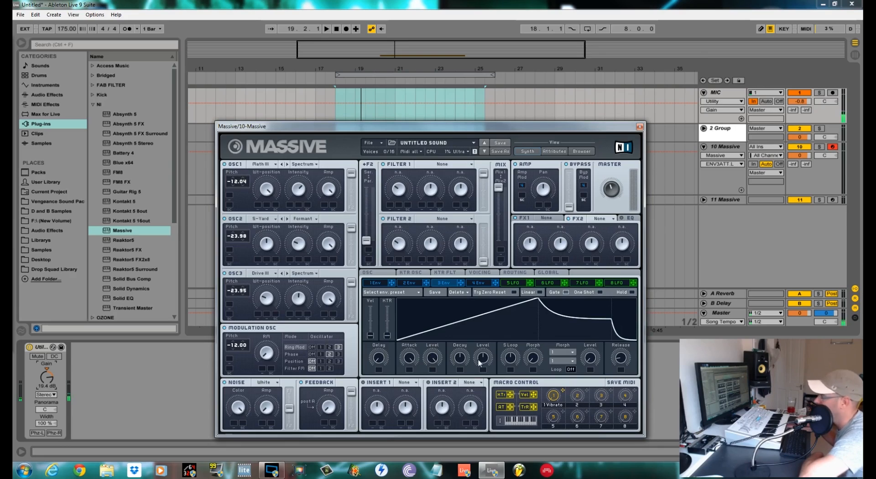
left_click_drag(488, 363, 491, 274)
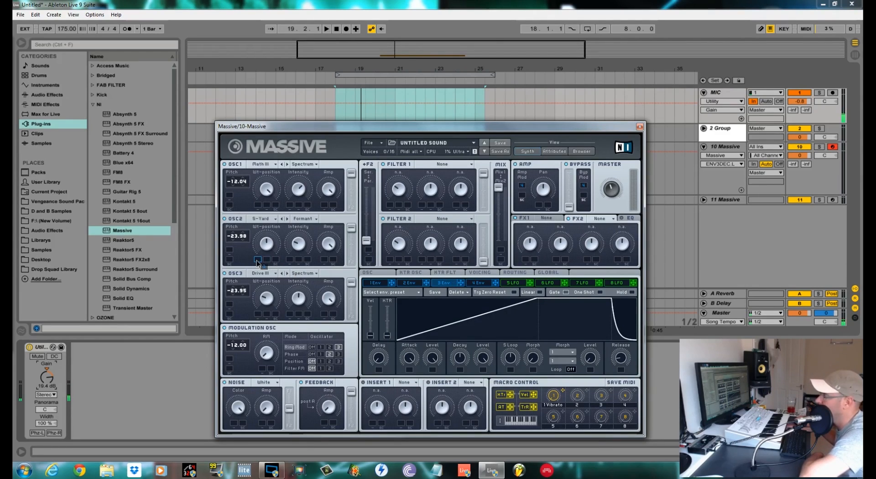
Step: Assign envelope 3 to the wavetable position of all three oscillators and to the intensity of oscillators 2 and 3
left_click_drag(257, 263, 260, 355)
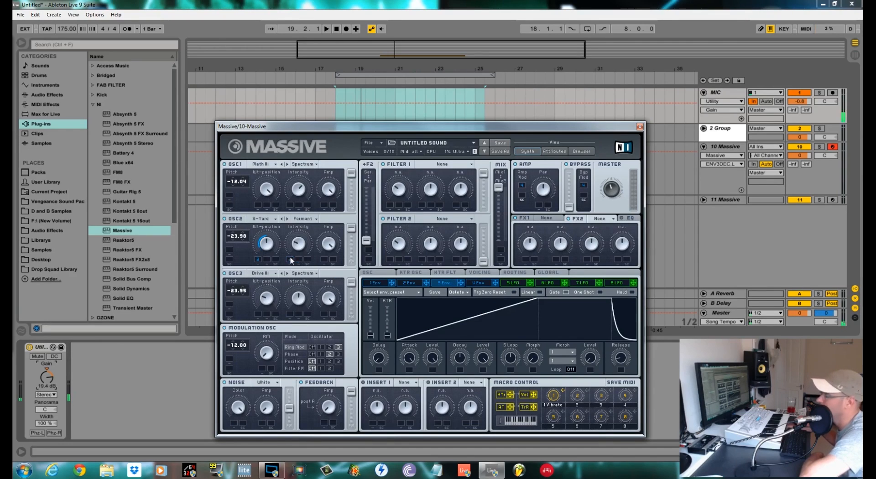
left_click_drag(291, 260, 291, 245)
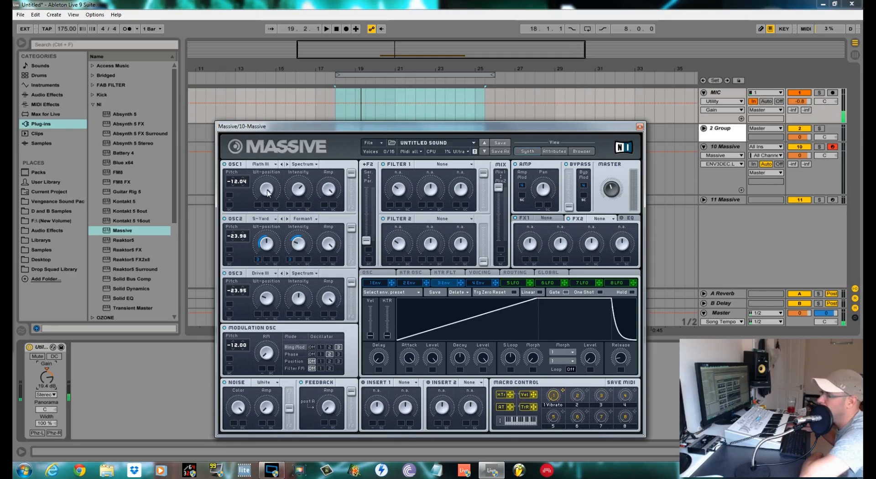
left_click_drag(461, 283, 258, 205)
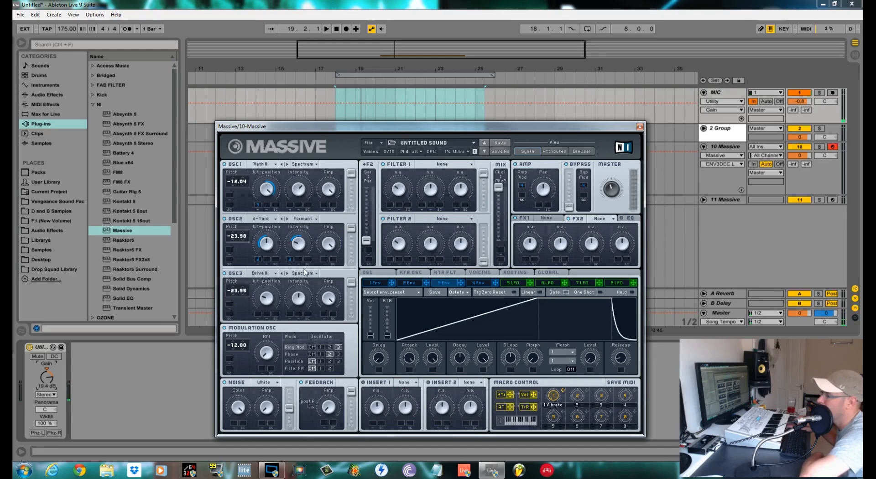
left_click_drag(460, 283, 263, 292)
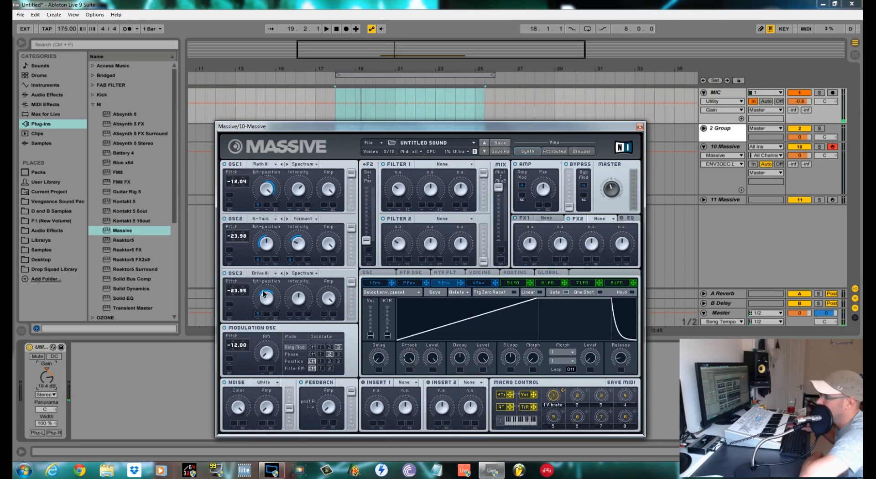
left_click_drag(463, 283, 288, 279)
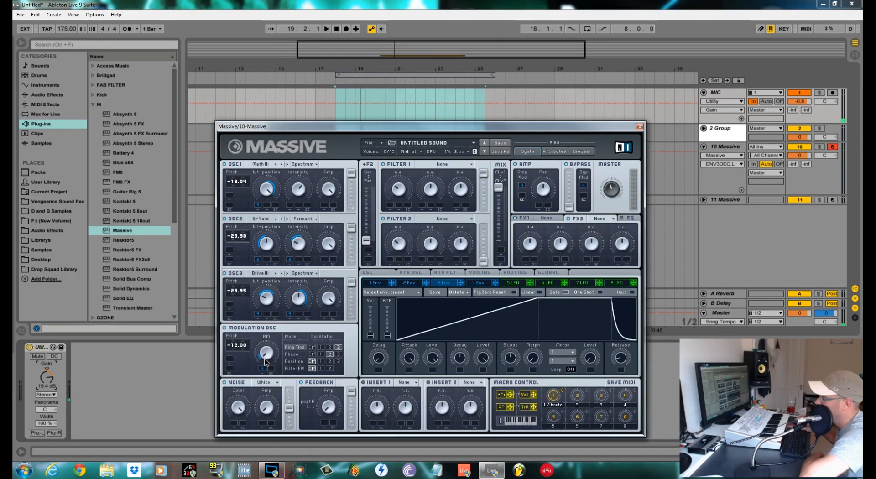
Step: Switch the modulation oscillator to its Phase amount and modulate that amount with envelope 3
left_click(292, 355)
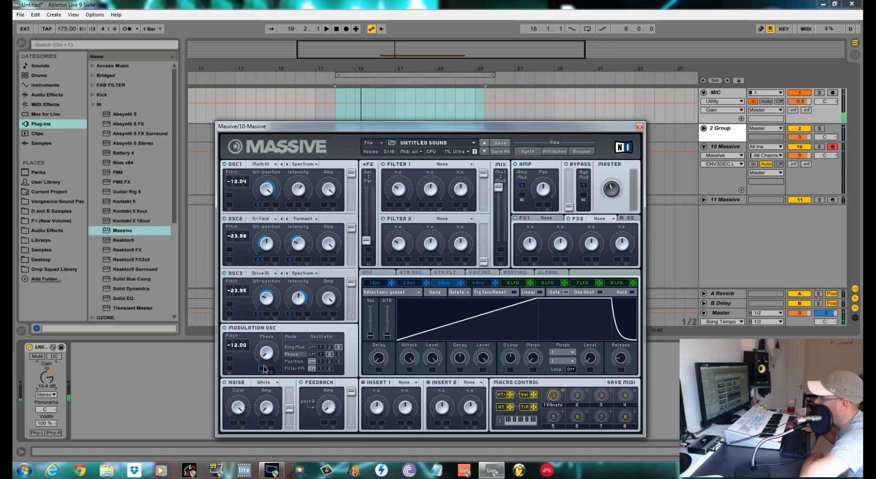
left_click_drag(263, 357, 263, 358)
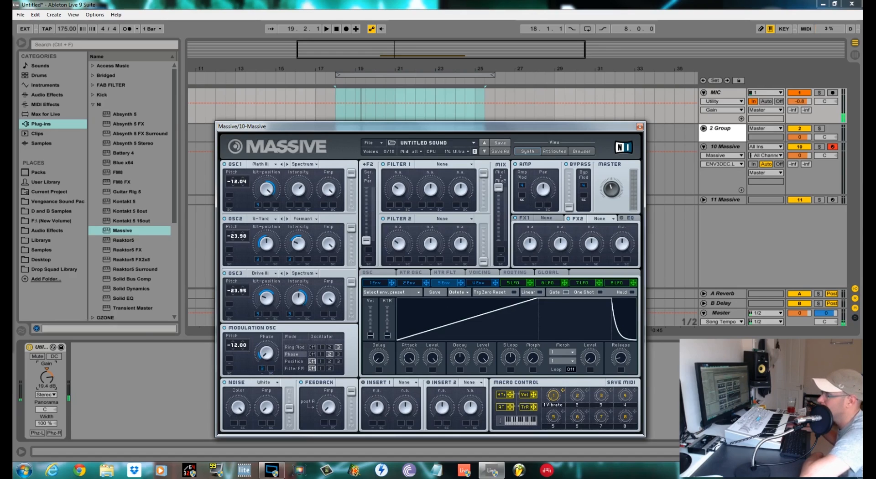
left_click(199, 244)
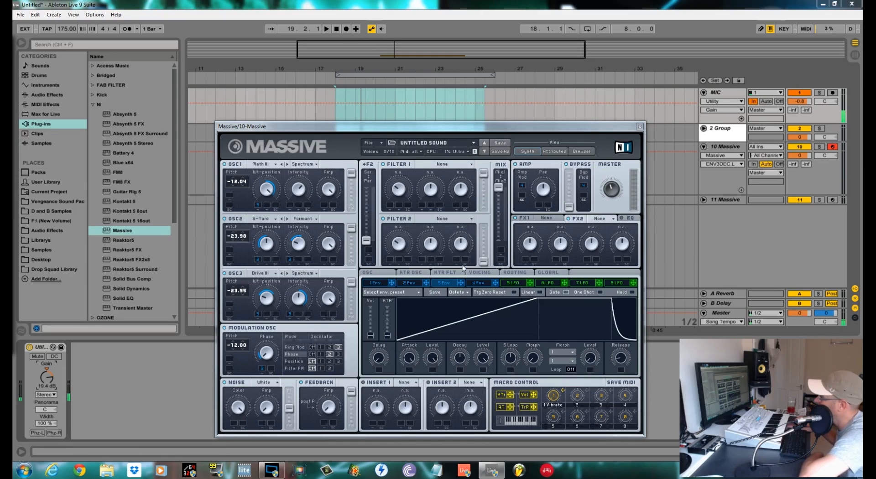
Step: Assign envelope 3 as the Amp Mod source and play the clip to hear the rise
left_click_drag(460, 284, 522, 185)
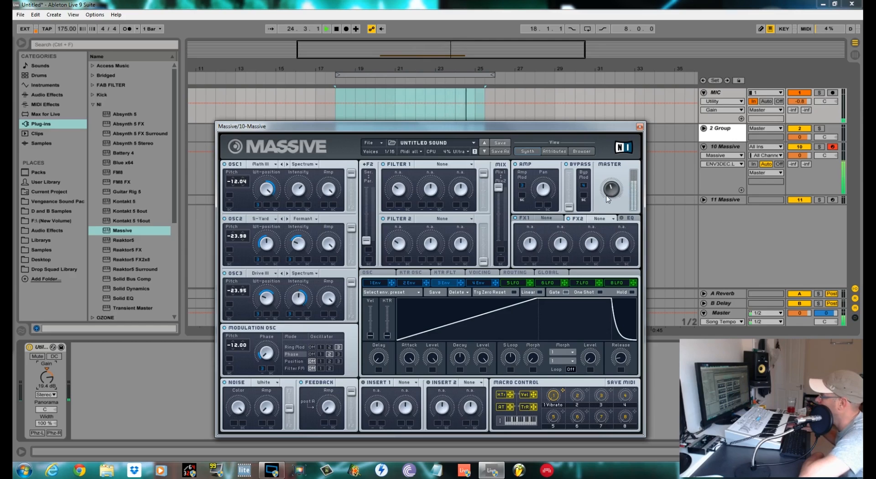
key("space")
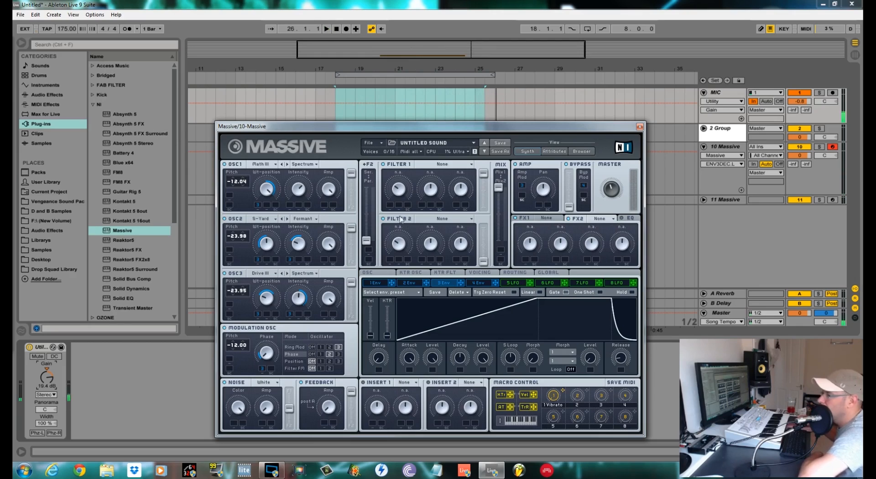
Step: Move the filter routing fader towards serial and set Filter 1 to Comb
left_click_drag(366, 240, 368, 187)
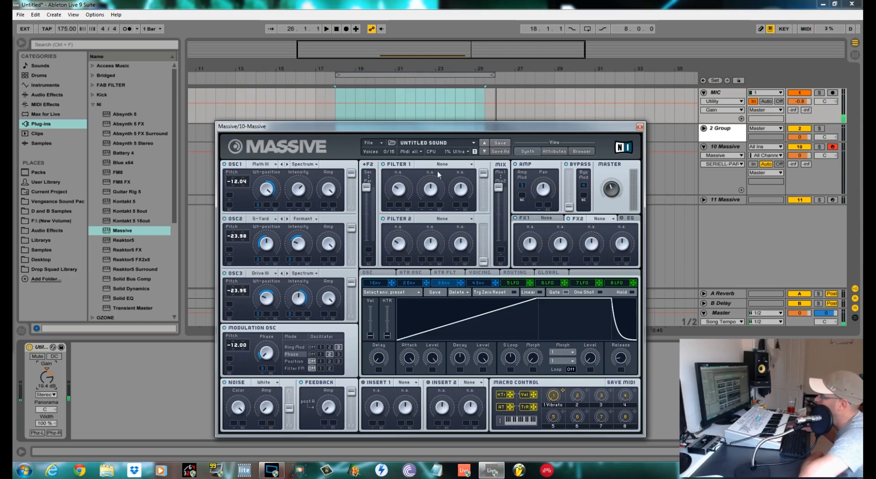
left_click(461, 165)
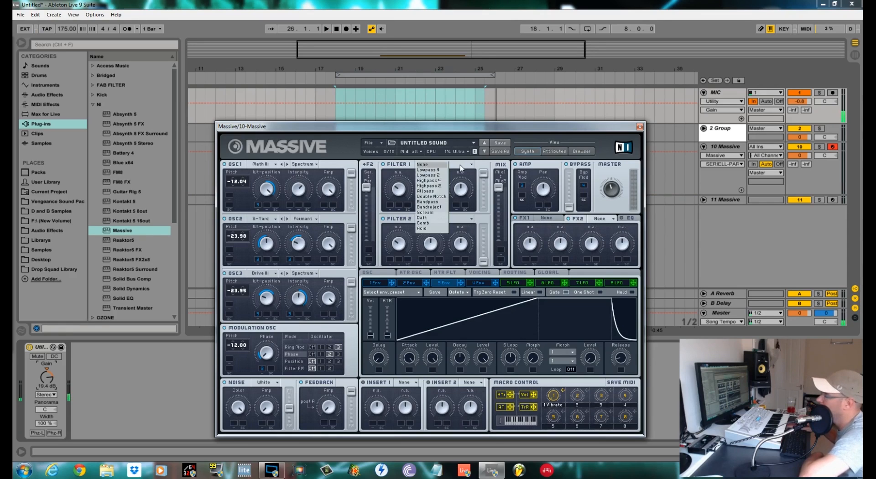
left_click(423, 223)
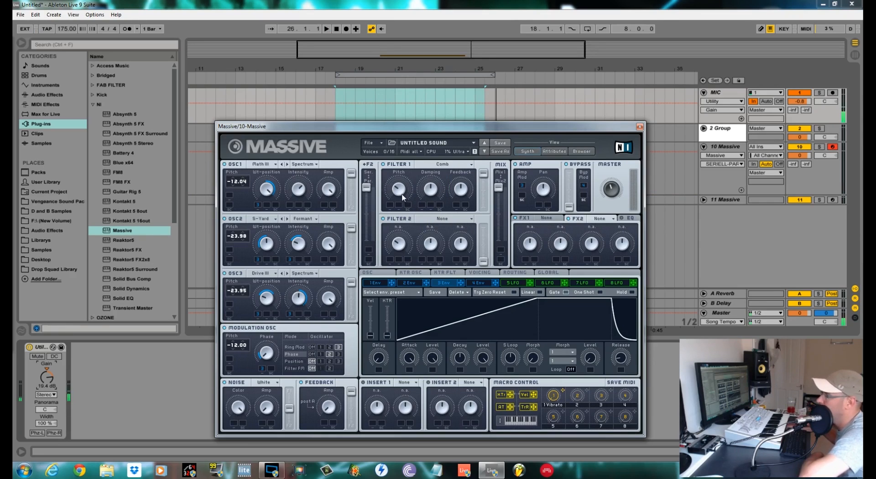
Step: Reduce Filter 1's damping and feedback slightly, with its output at maximum and the filter mix fader towards Mix1
left_click(434, 198)
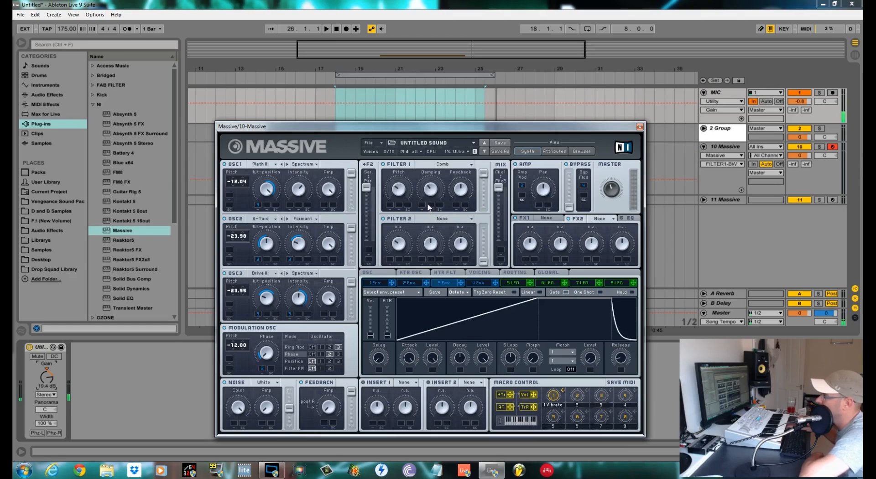
left_click(460, 193)
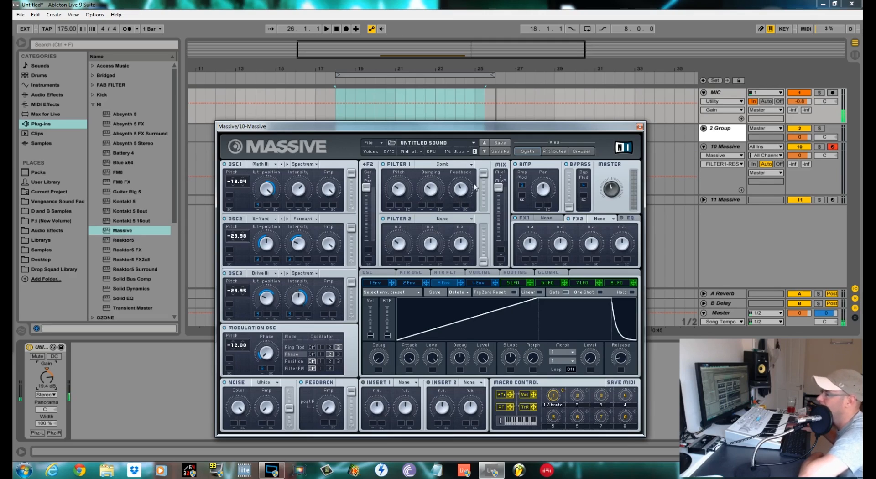
left_click(484, 174)
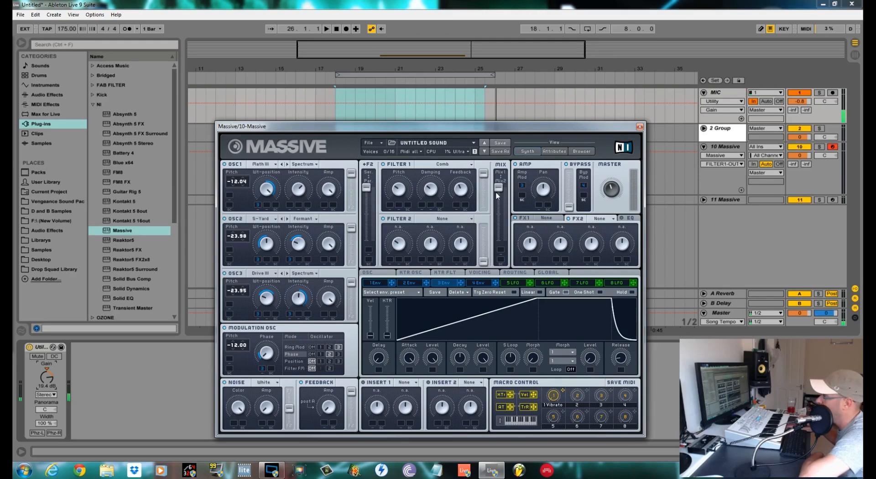
left_click(499, 188)
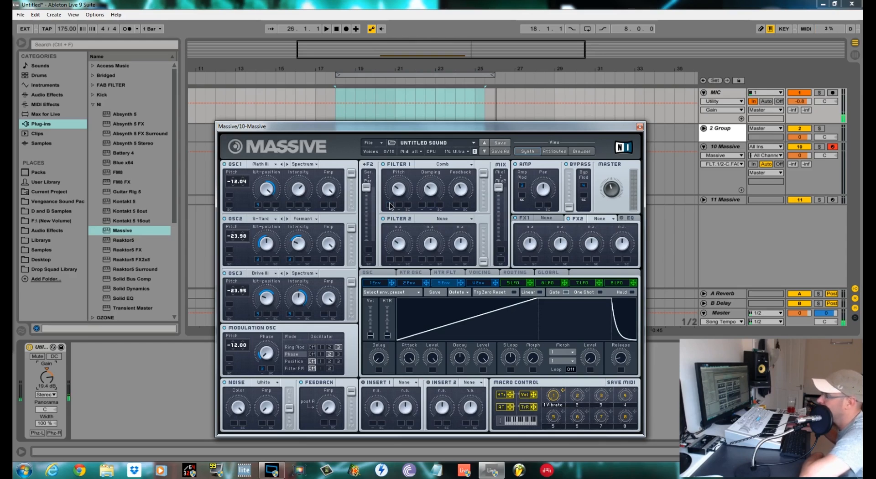
Step: Modulate Filter 1's pitch upwards with envelope 3 and play the clip to hear the comb sweep
left_click_drag(390, 197, 389, 188)
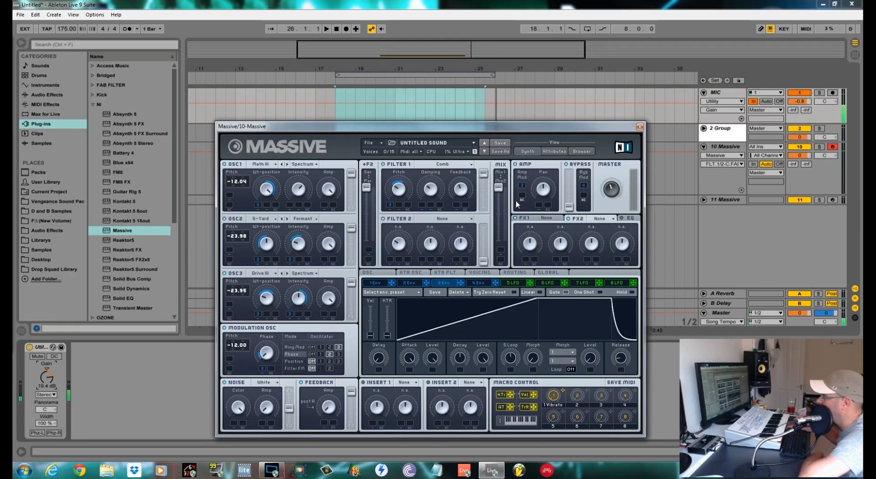
key("space")
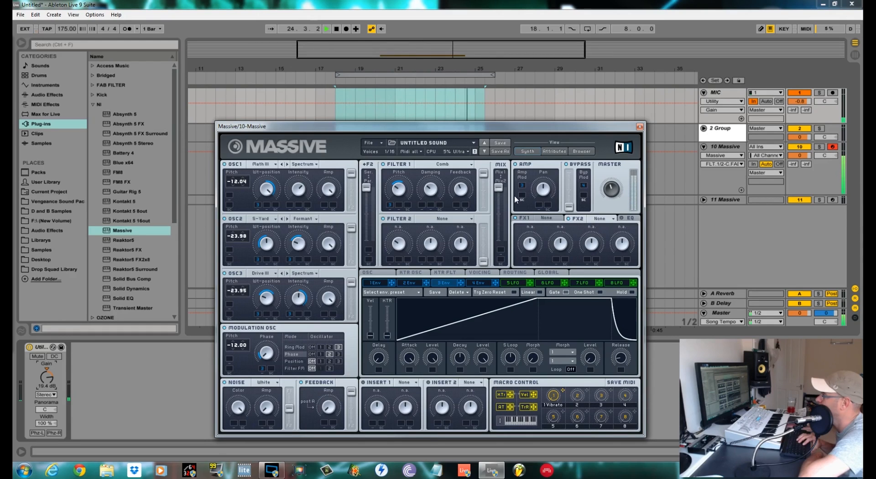
key("space")
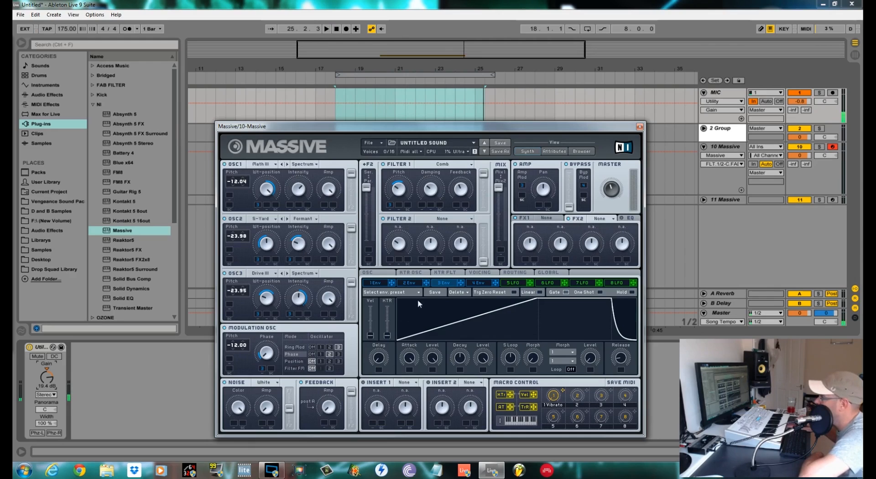
Step: Modulate the feedback amp with envelope 3, and load Sine Shaper in Insert 1 with reduced dry/wet and envelope 3 on the drive
left_click_drag(465, 286, 327, 406)
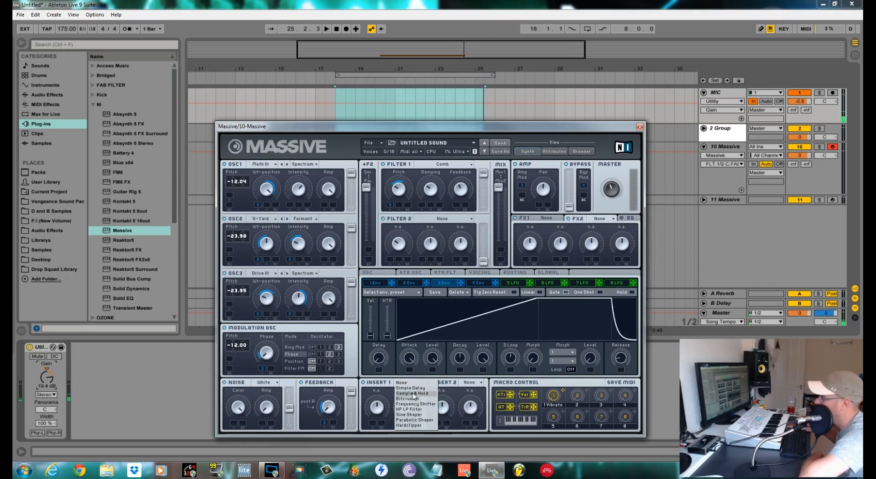
left_click(410, 415)
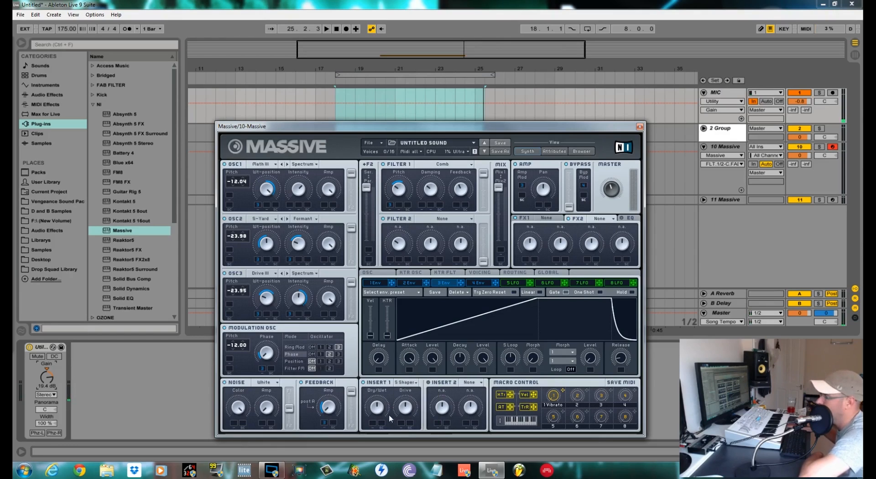
left_click(378, 404)
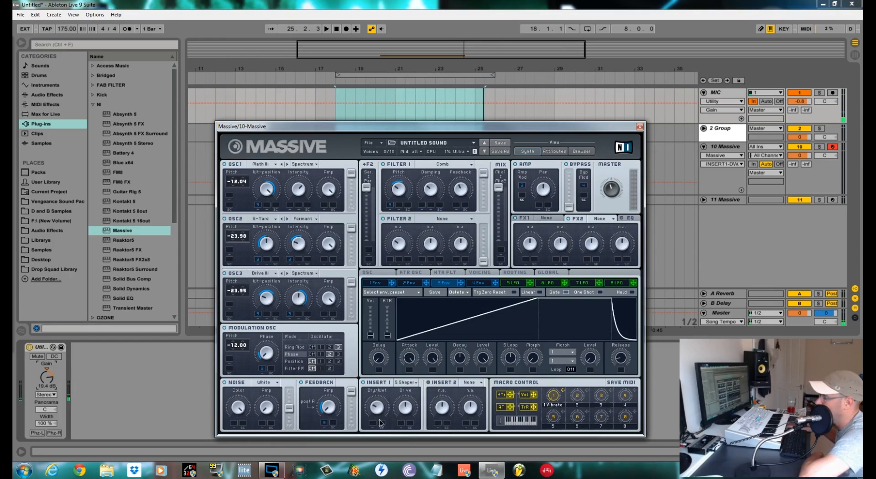
left_click(405, 408)
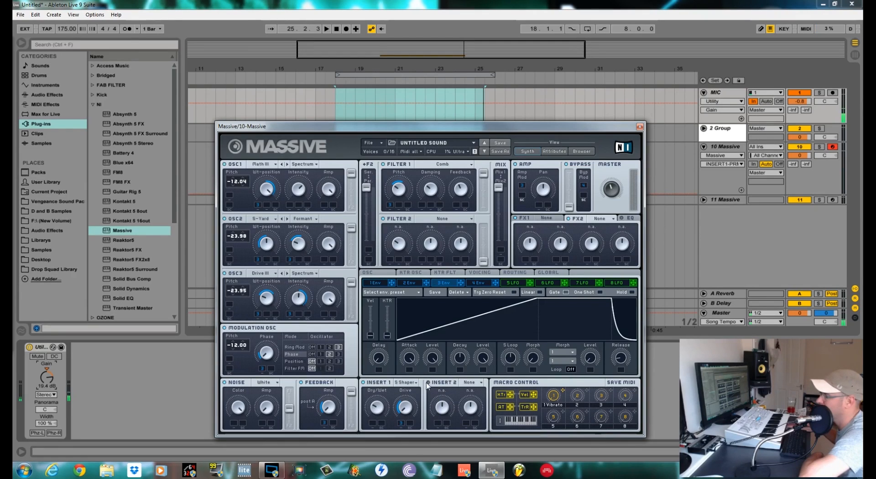
Step: Load Parabolic Shaper in Insert 2 with envelope 3 modulating its dry/wet and slightly reduced drive, and play the clip
left_click(484, 386)
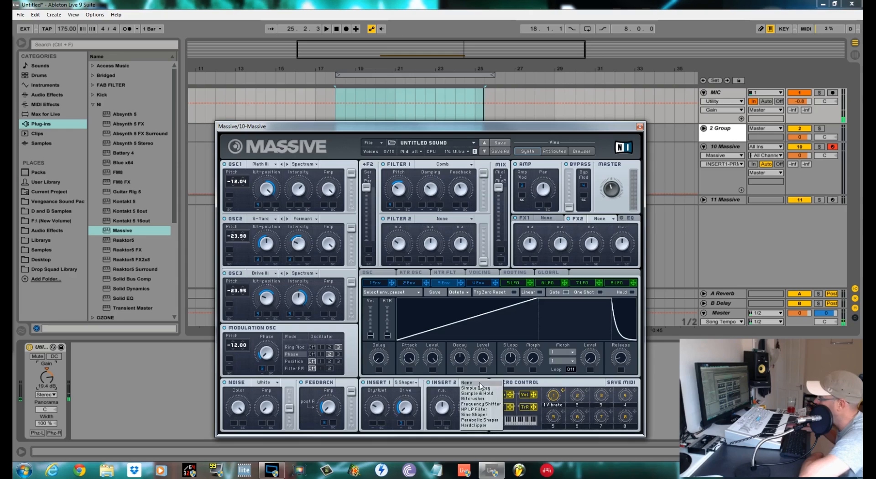
left_click(485, 422)
left_click(443, 409)
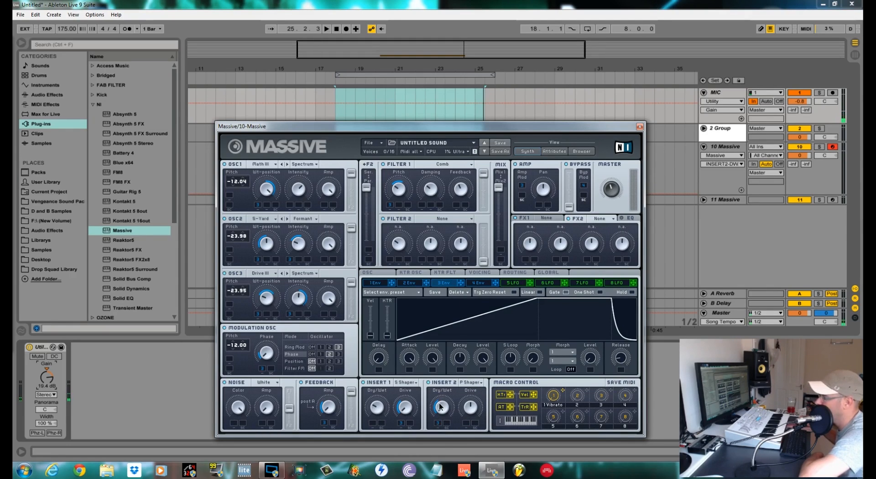
left_click_drag(475, 409, 475, 411)
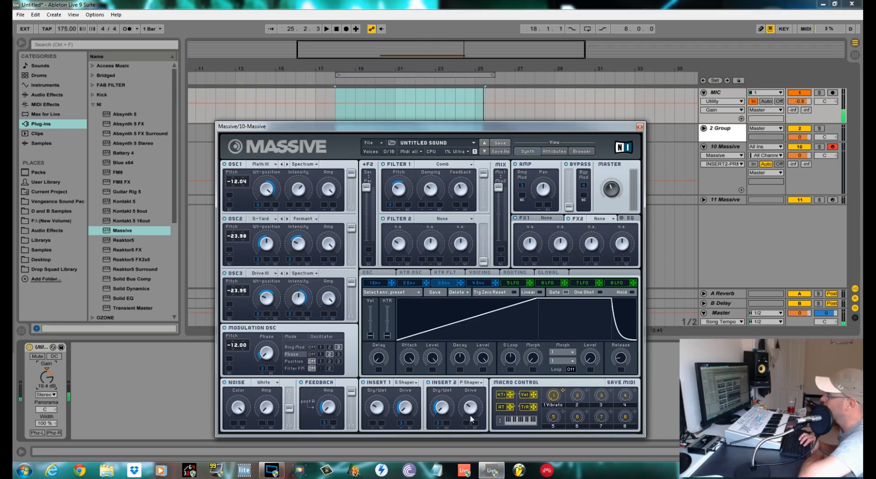
key("space")
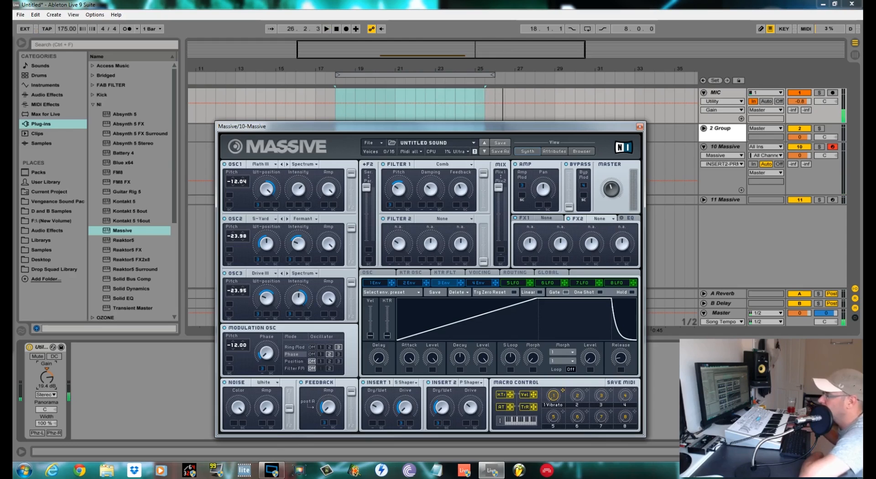
Step: Set the unison voices to 12, play the clip to hear them, and lower the master volume slightly
left_click(485, 273)
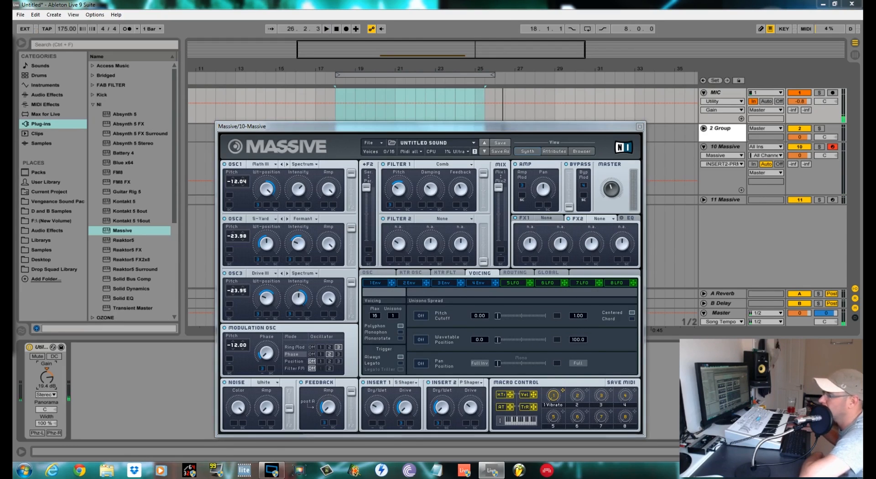
left_click_drag(392, 316, 397, 309)
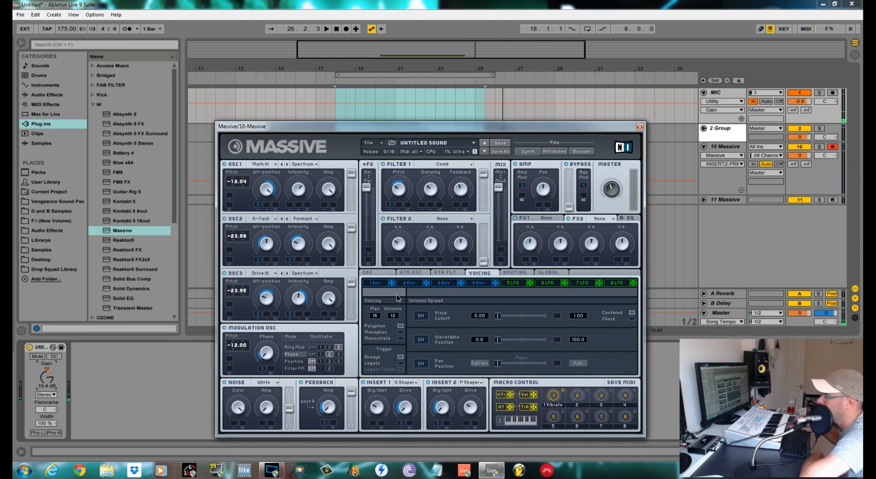
key("space")
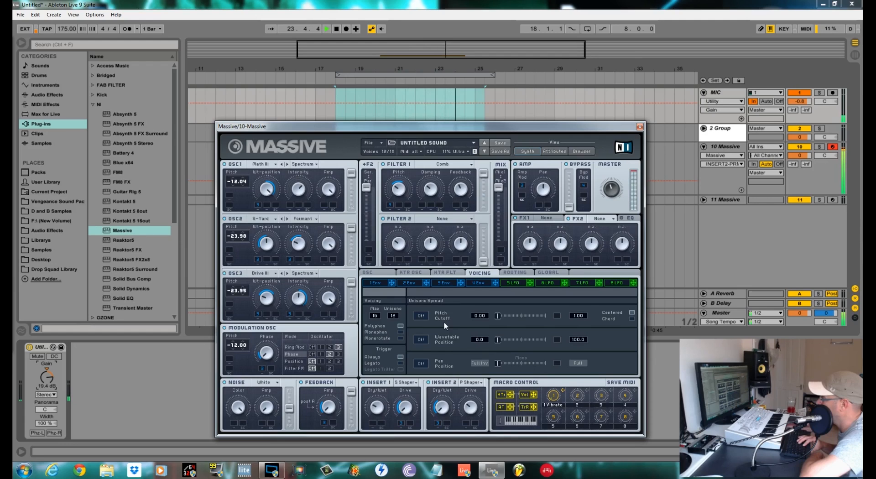
key("space")
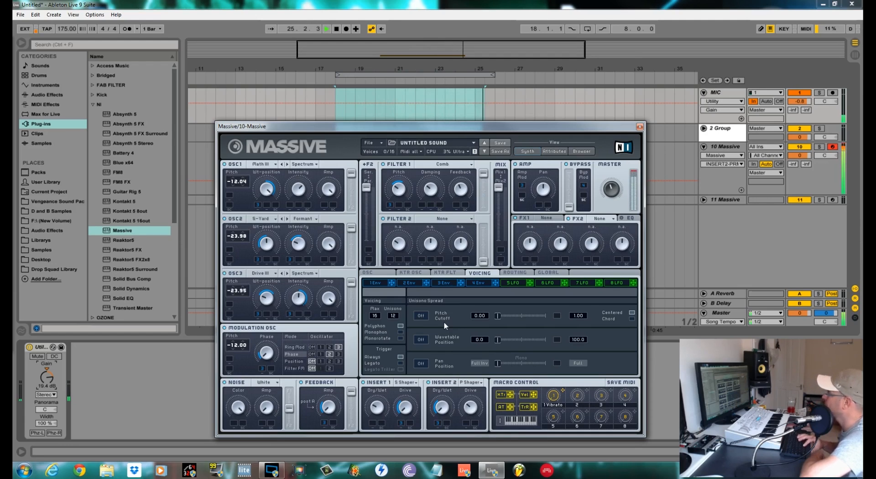
left_click(615, 195)
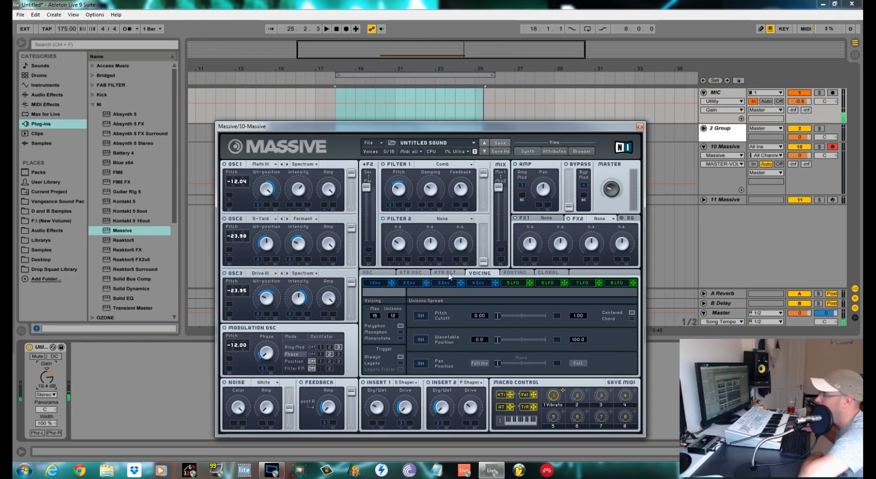
Step: Enable the unison pitch cutoff spread, modulate it slightly with envelope 3, and play the clip
left_click_drag(461, 284, 557, 316)
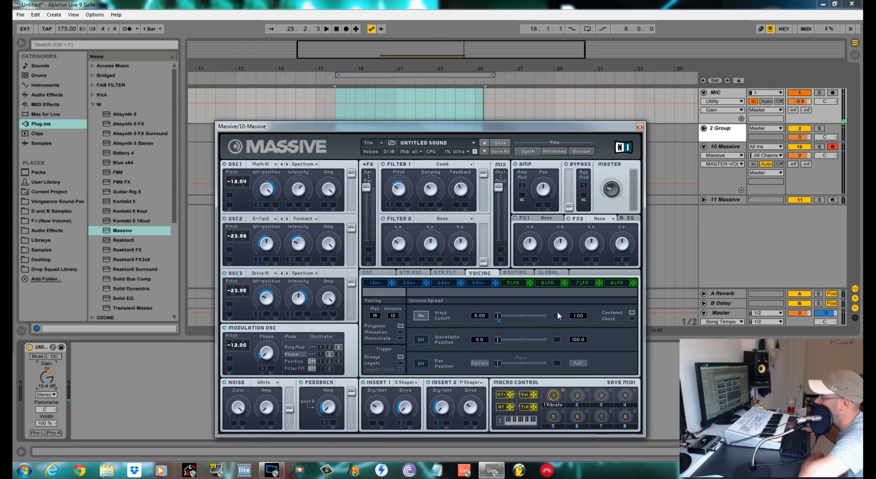
key("space")
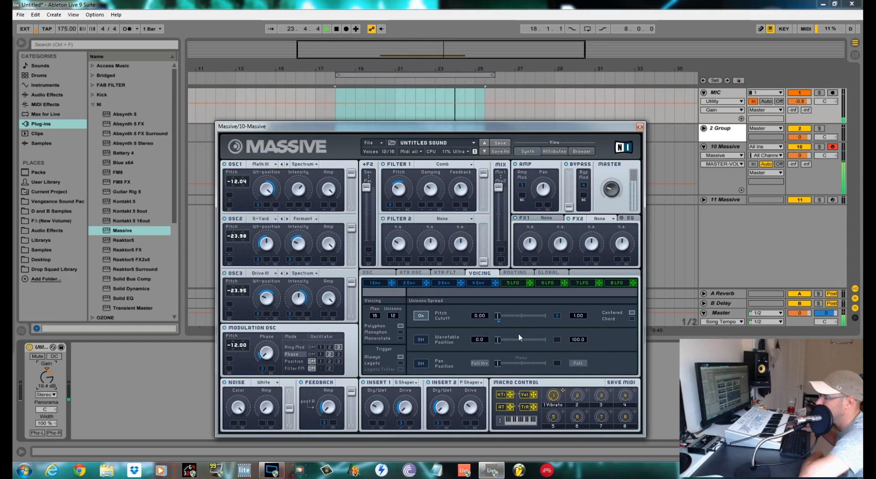
key("space")
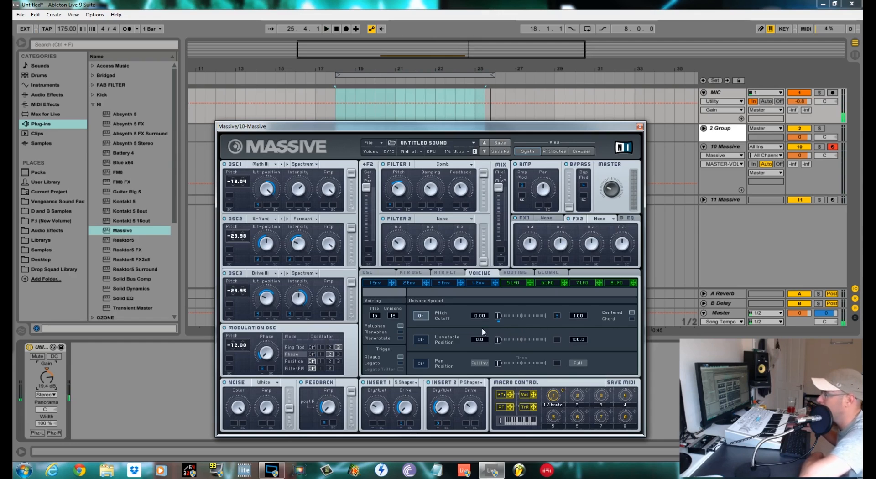
Step: Enable the unison pan position spread just off mono, modulate it towards full with envelope 3, and play the clip
left_click(421, 364)
left_click(500, 364)
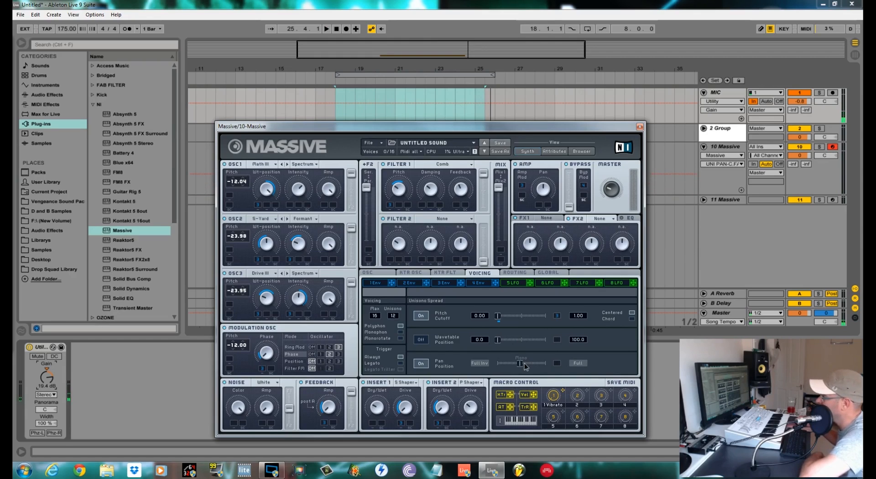
left_click_drag(525, 363, 527, 364)
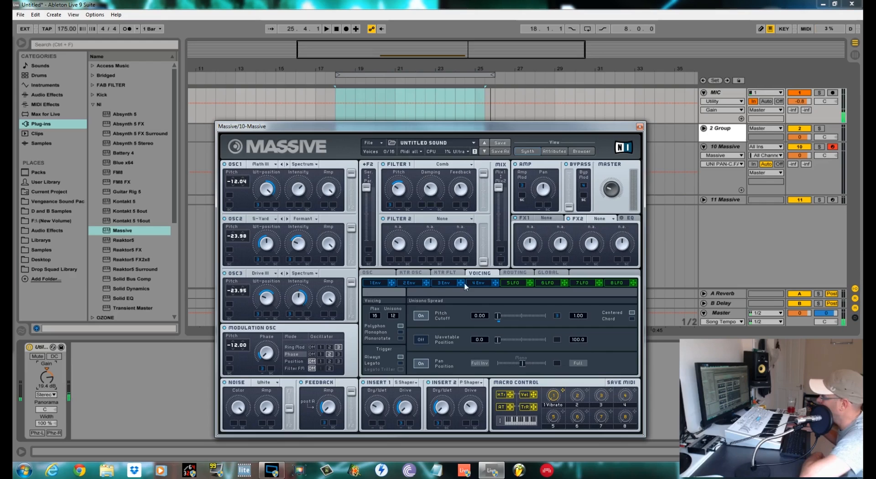
left_click_drag(525, 328, 557, 364)
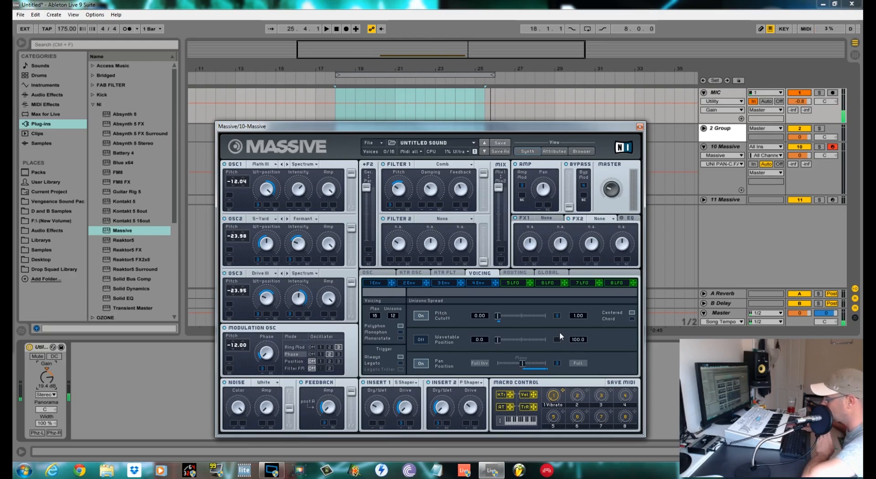
key("space")
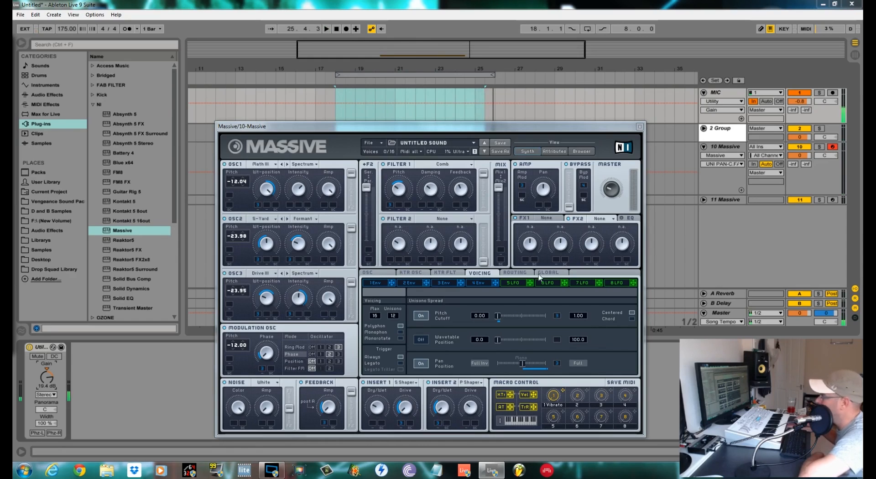
Step: Route Insert 1 before Filter 1 and Insert 2 after the filter mix, ahead of the amp
left_click(516, 273)
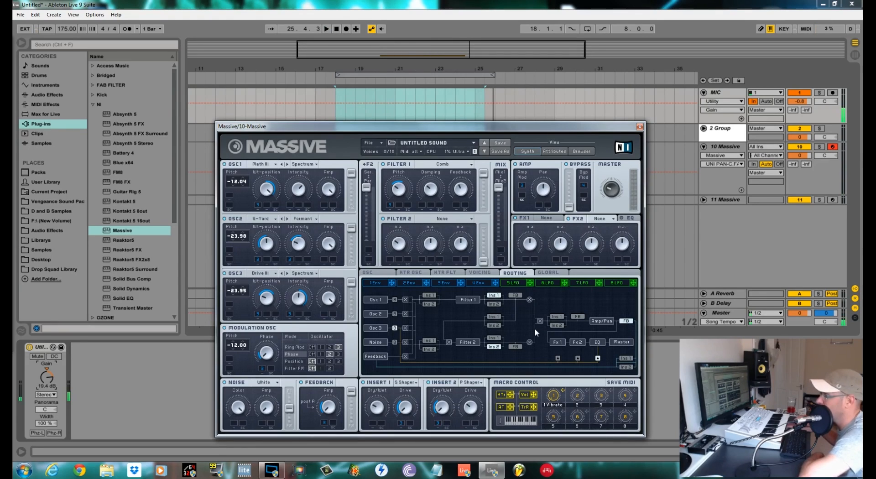
left_click(434, 298)
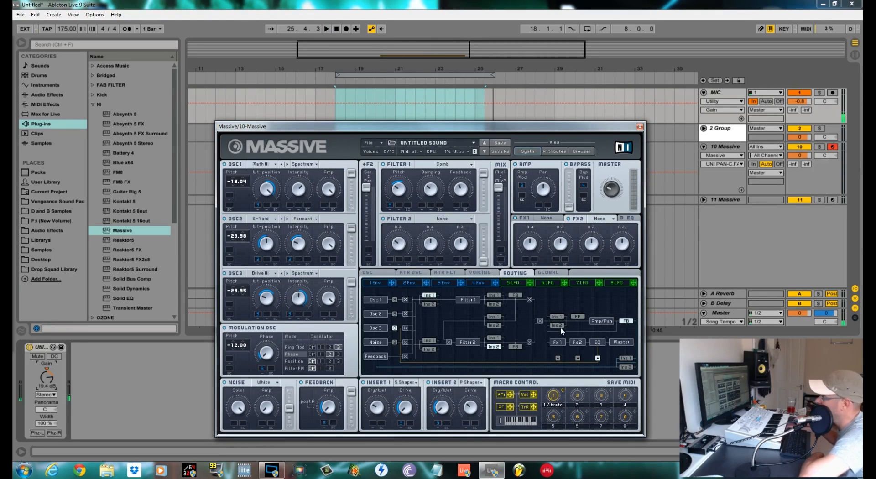
left_click(559, 326)
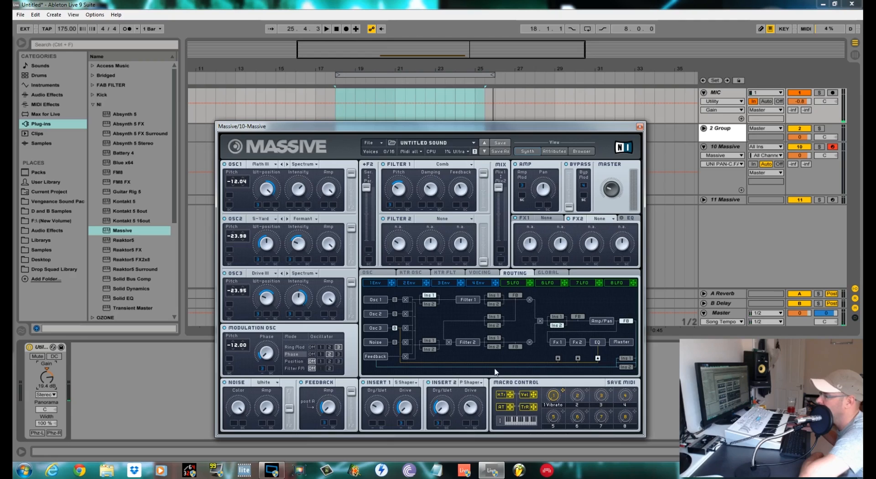
Step: Take the bypass signal from Osc 1, send it in at FX1, and listen to the clip
left_click(395, 314)
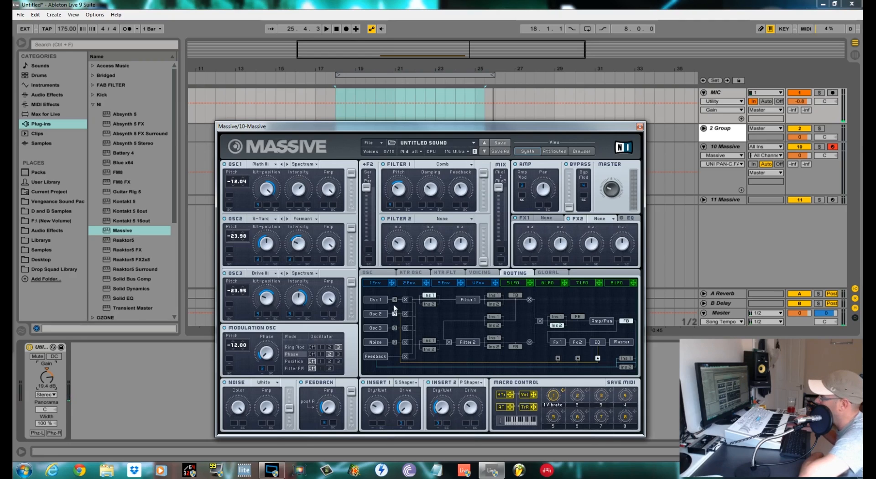
left_click(395, 301)
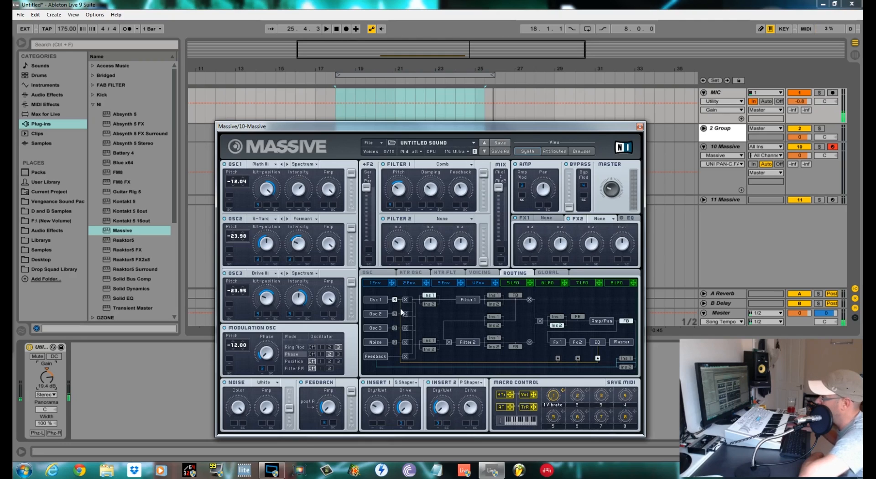
left_click(558, 358)
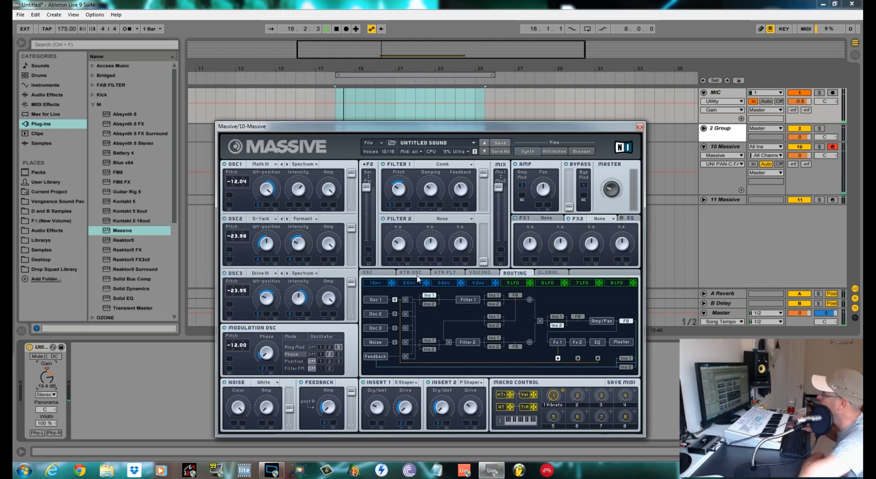
left_click(480, 272)
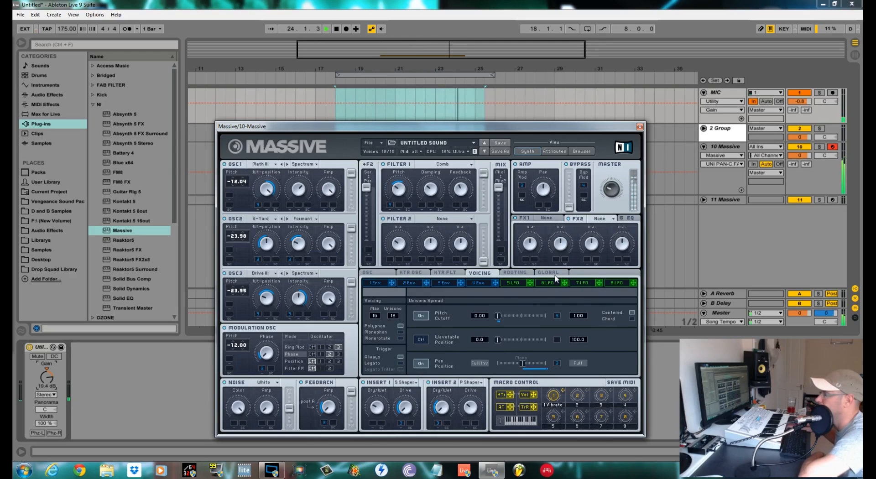
key("space")
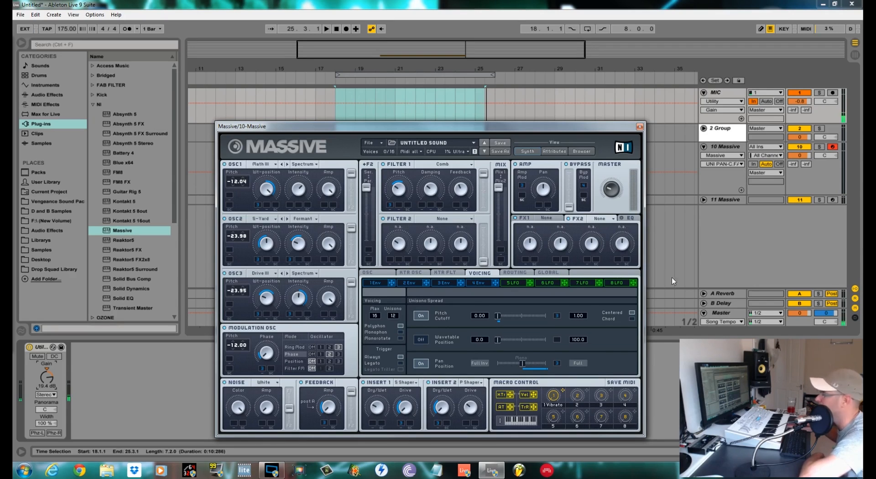
Step: Load Dimension Expander in FX1 with lowered dry/wet modulated by envelope 3, and play the clip
left_click(550, 220)
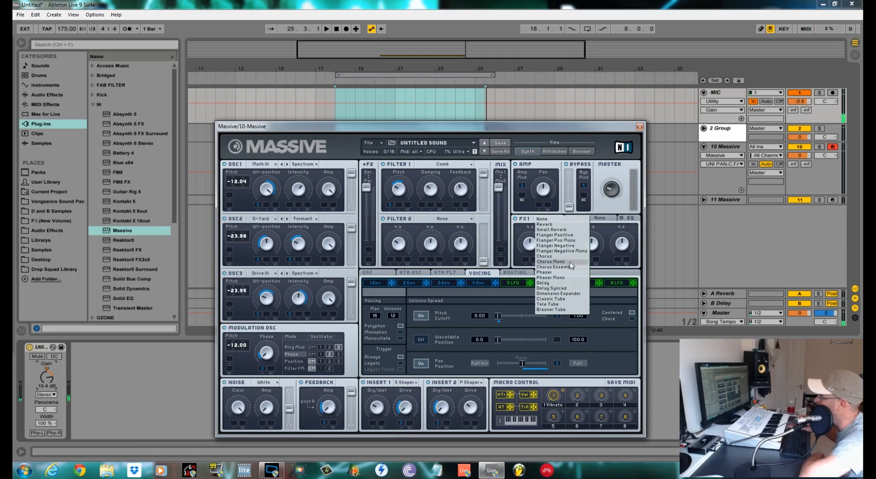
left_click(565, 294)
left_click_drag(532, 240, 532, 300)
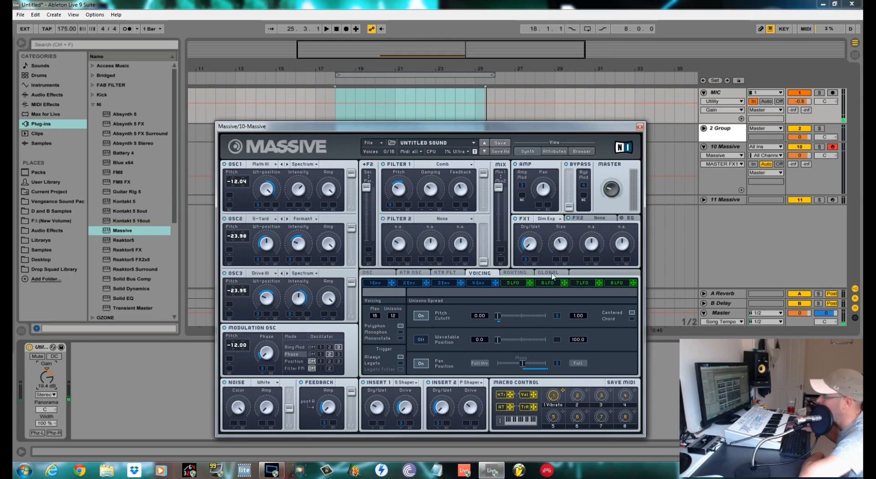
key("space")
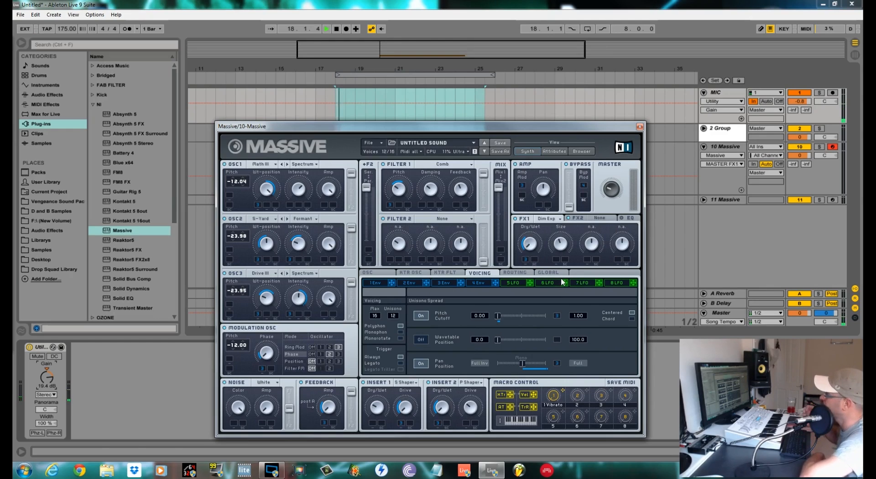
Step: Load Reverb in FX2, stop playback, and lower the master volume slightly
left_click(615, 219)
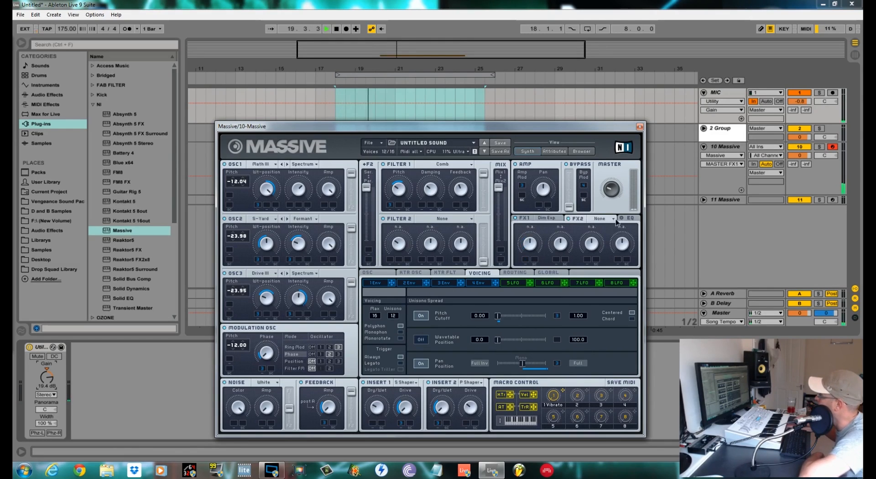
left_click(614, 219)
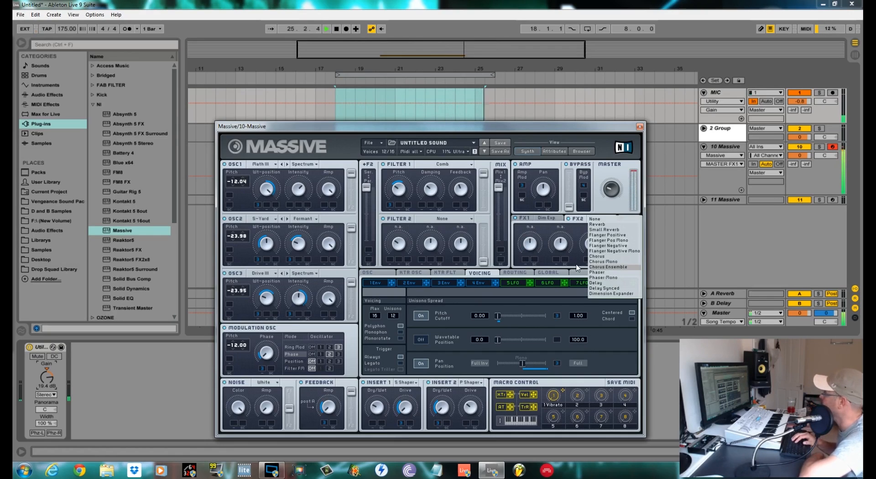
key("space")
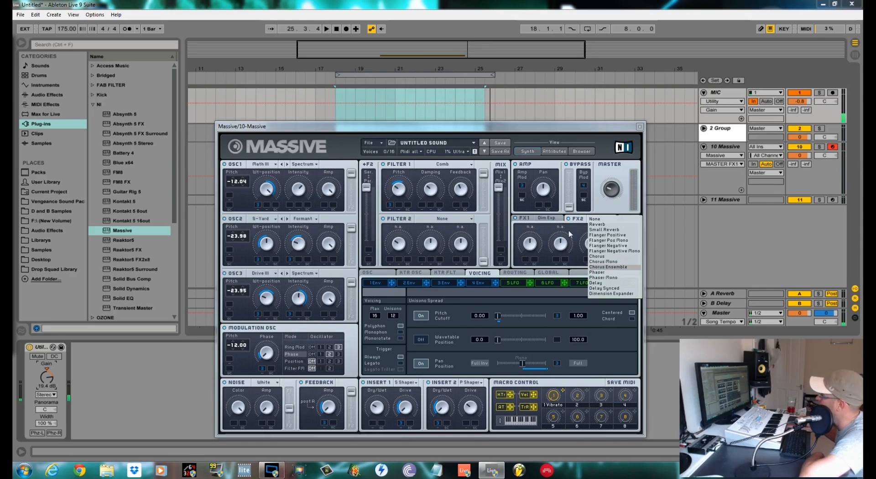
left_click(595, 225)
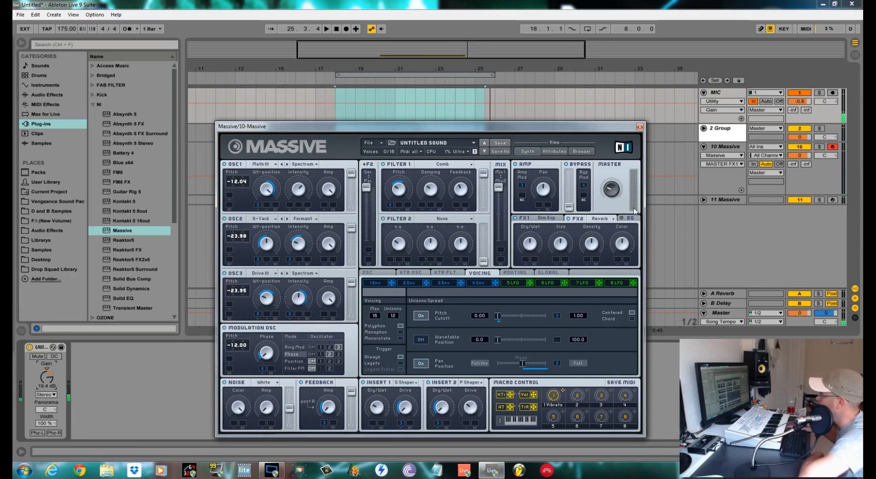
left_click_drag(612, 189, 612, 192)
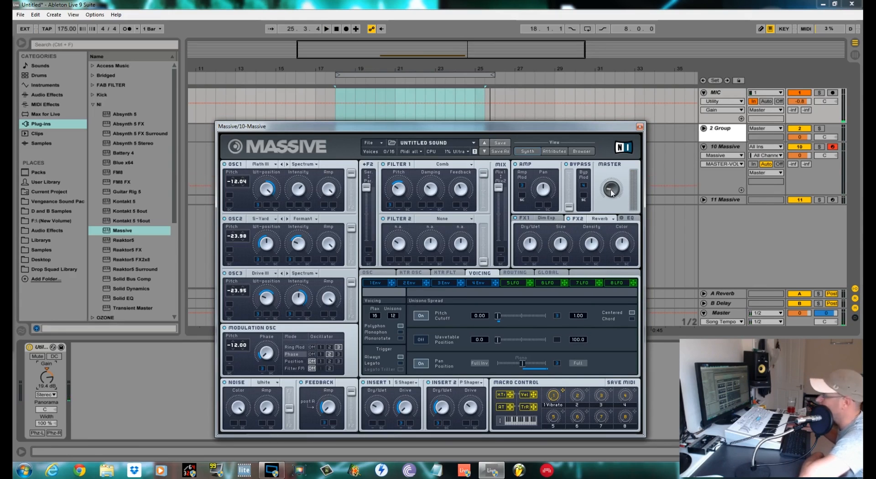
Step: Lower the reverb's dry/wet, modulate its dry/wet, size, density and color with envelope 3, and listen to the clip
left_click_drag(532, 249, 530, 281)
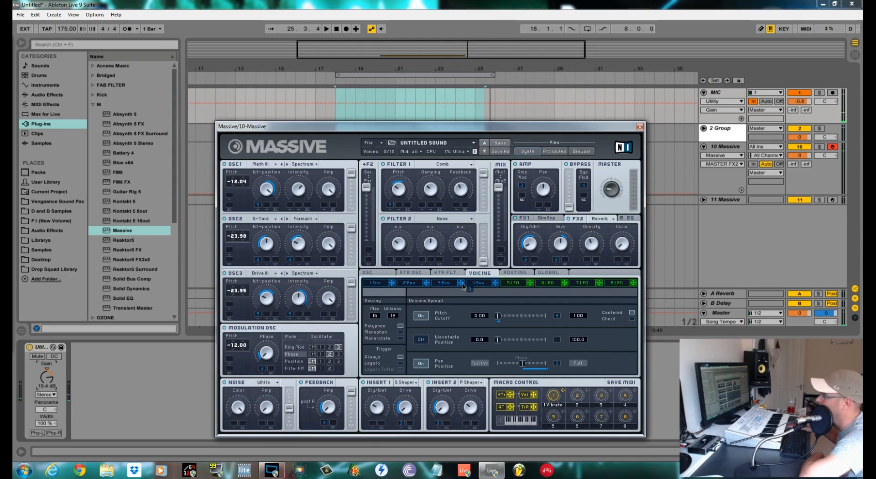
left_click_drag(620, 261, 614, 231)
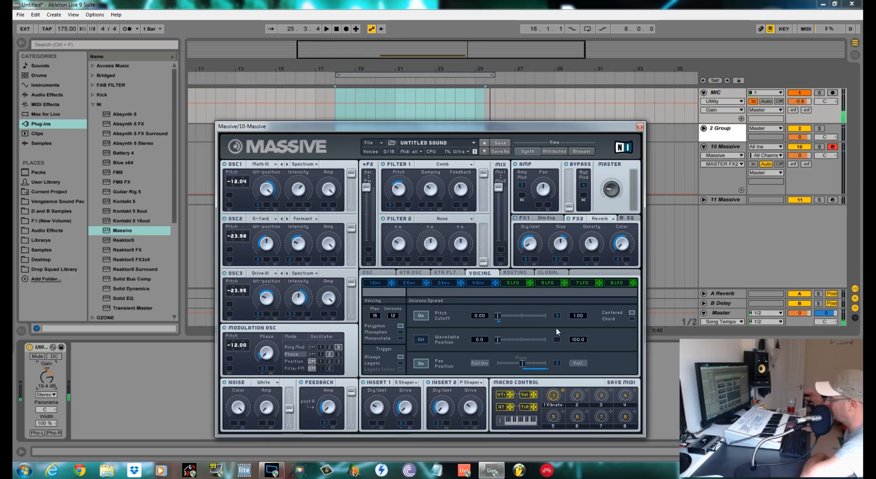
key("space")
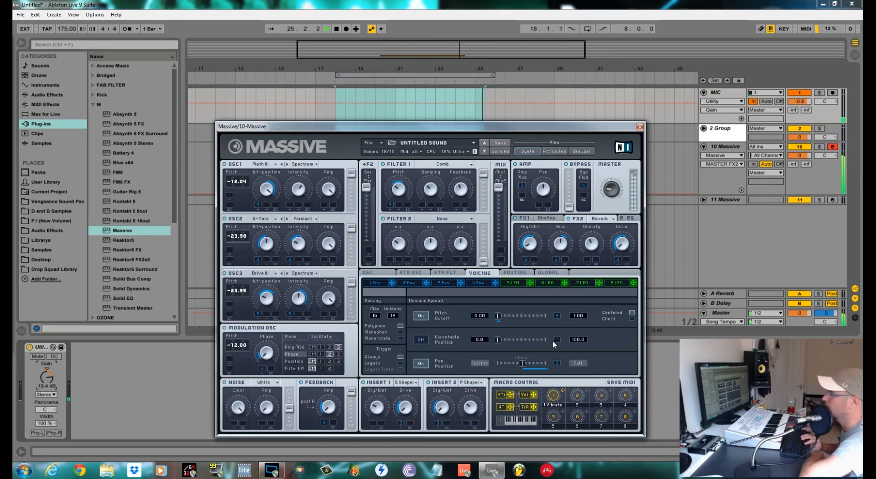
key("space")
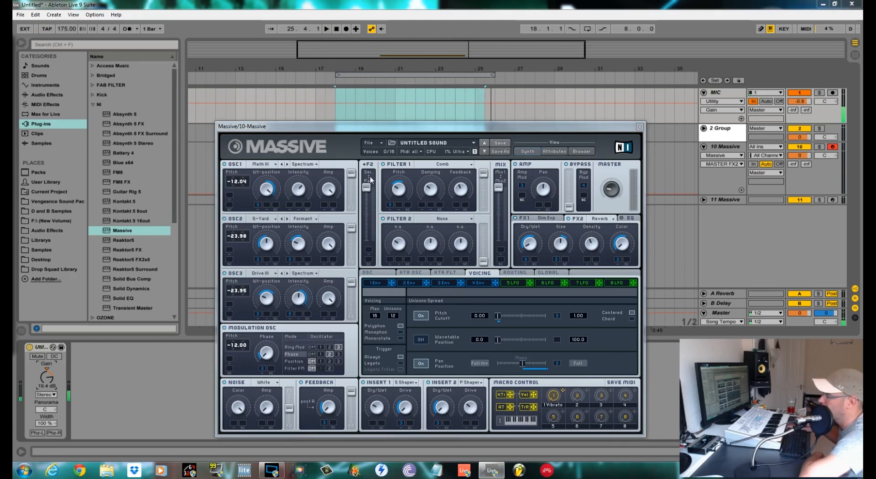
Step: Enable the EQ with envelope 3 modulating Low Shelf and a lowered High Shelf, and play the clip
left_click(631, 219)
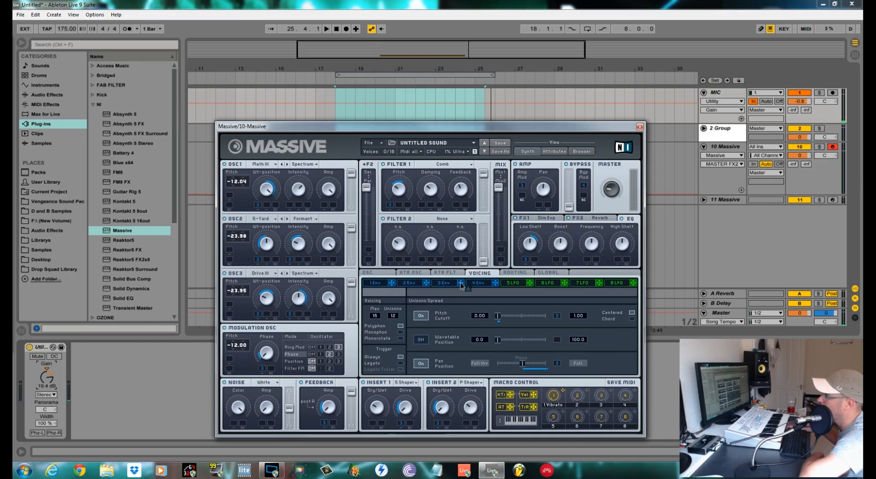
left_click(621, 255)
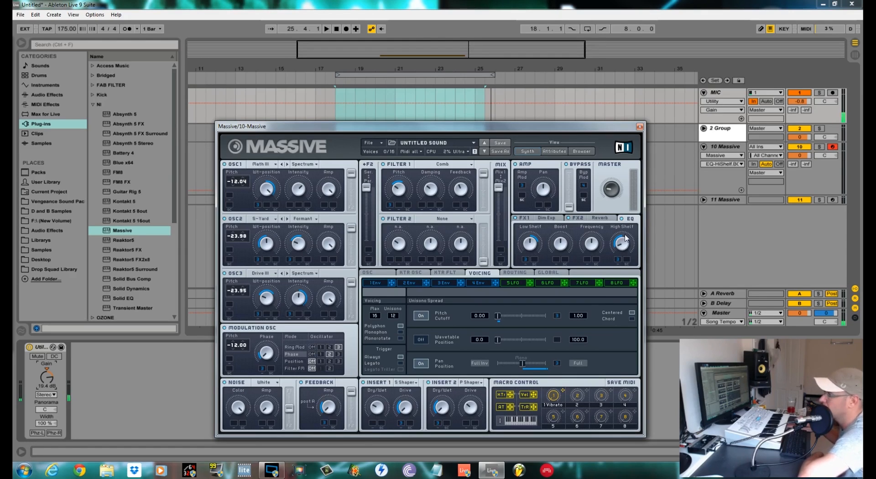
key("space")
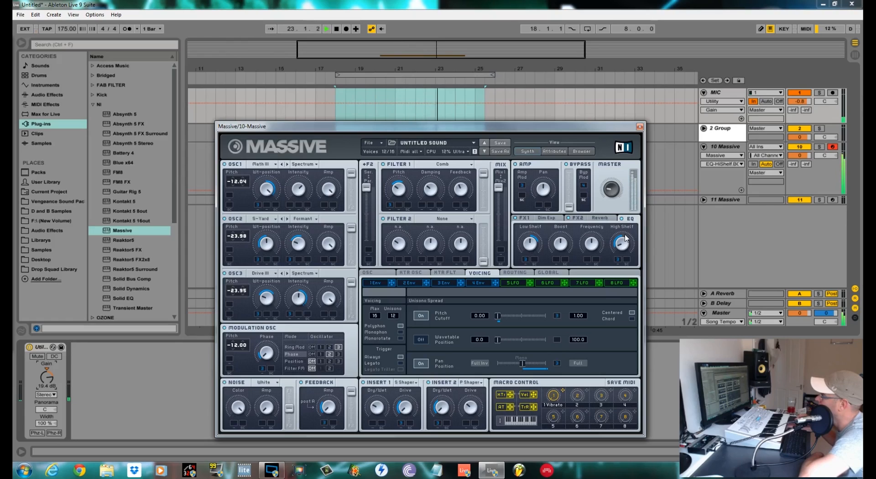
Step: Adjust the master volume and assign LFO 5 to modulate the amp of OSC1, OSC2 and OSC3 with a full range
left_click(613, 196)
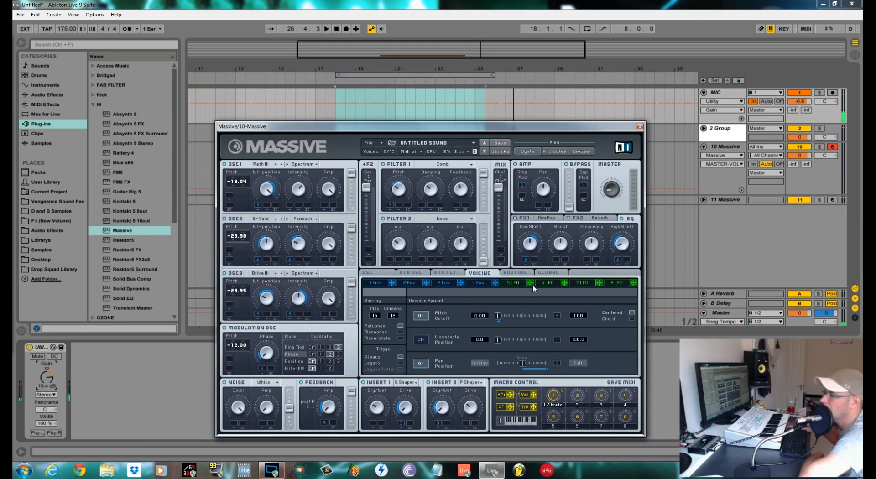
left_click_drag(532, 287, 324, 206)
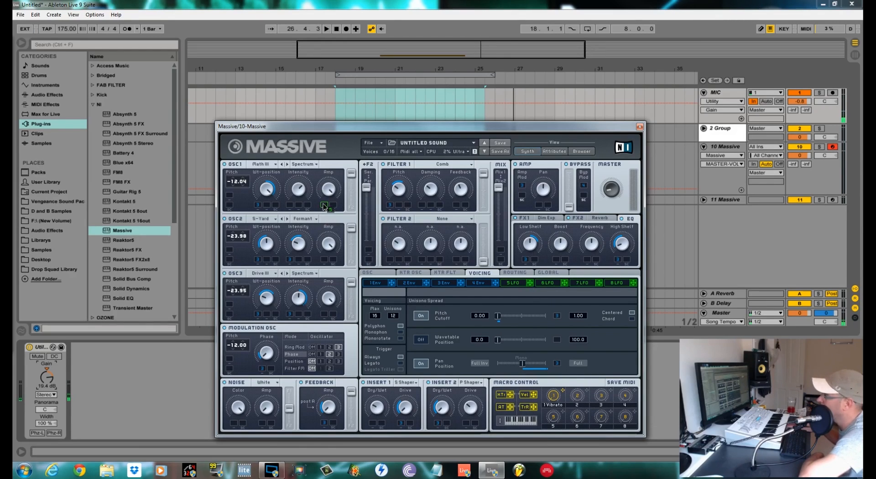
left_click_drag(528, 286, 325, 260)
left_click_drag(530, 287, 324, 314)
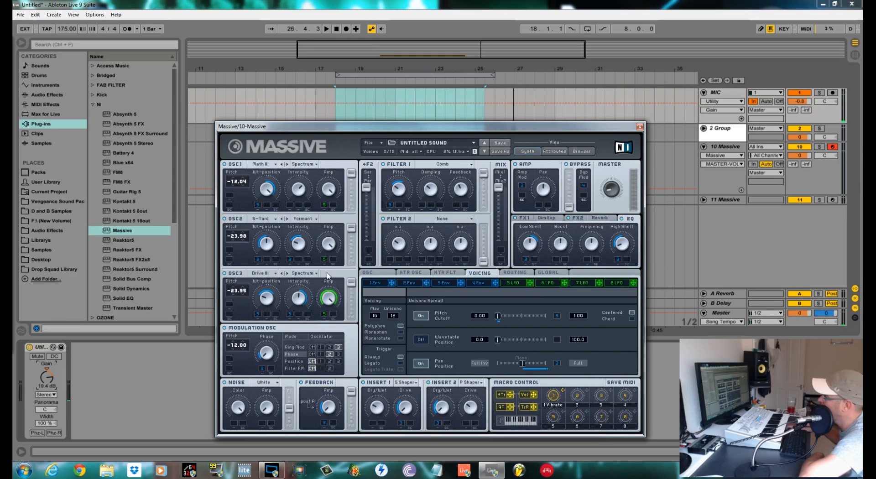
left_click_drag(327, 264, 322, 314)
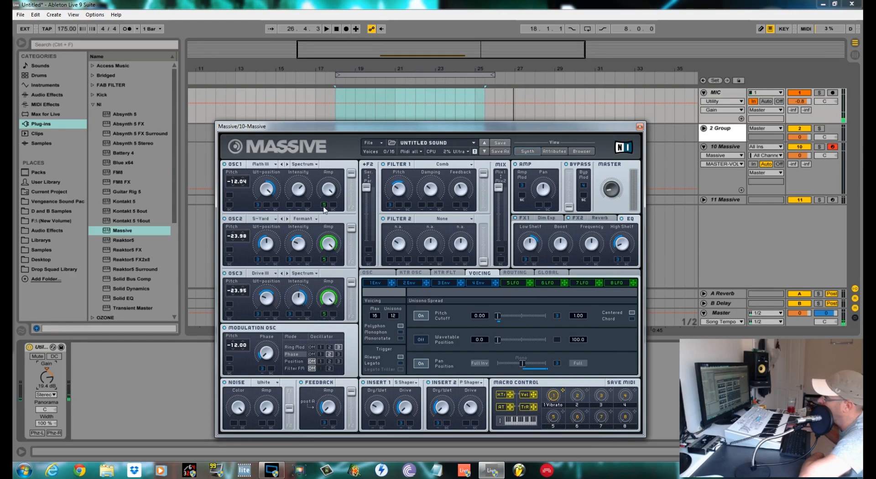
left_click_drag(325, 209, 324, 263)
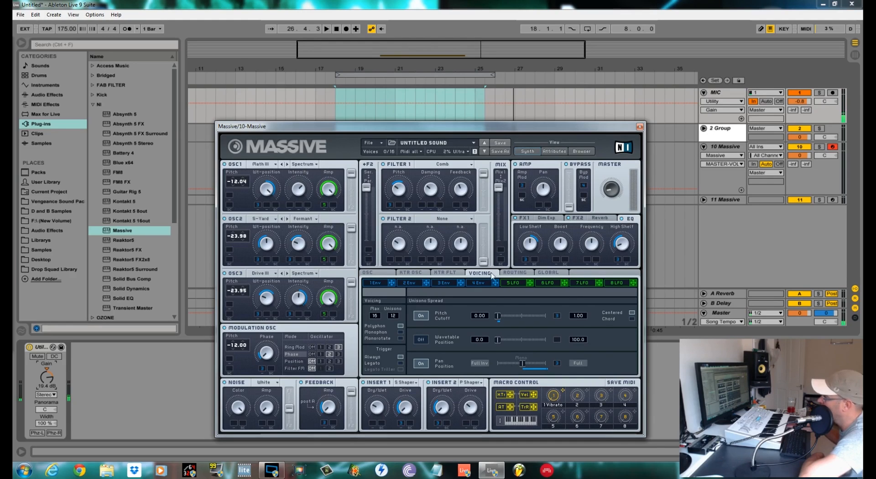
Step: Sync LFO 5 at a 1/8 ratio and choose a square wave for its first curve
left_click(514, 283)
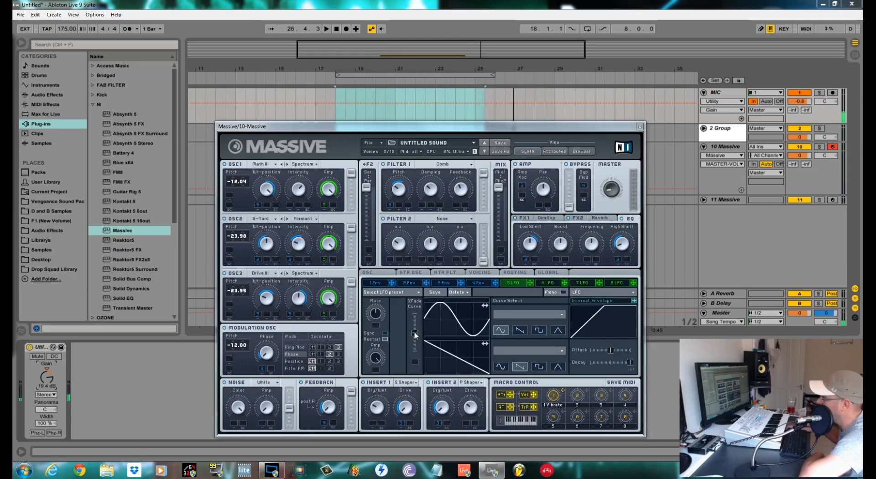
left_click(385, 334)
left_click_drag(378, 321, 379, 322)
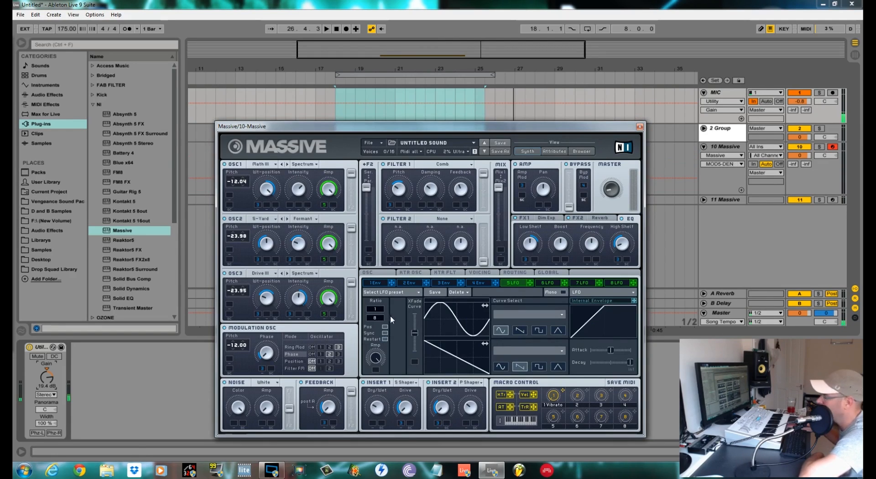
left_click(538, 331)
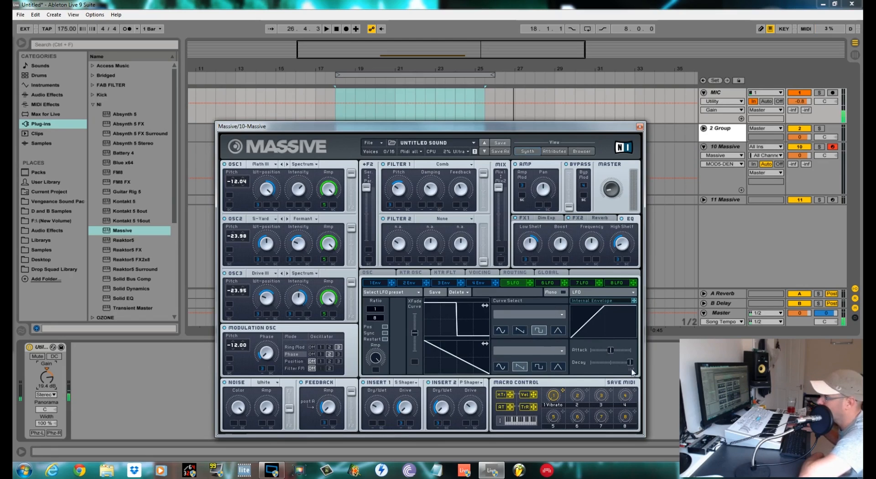
Step: Slightly shorten LFO 5's internal envelope decay, crossfade fully to the square curve, and lower its amp with envelope 3 modulating it
left_click_drag(633, 367, 629, 368)
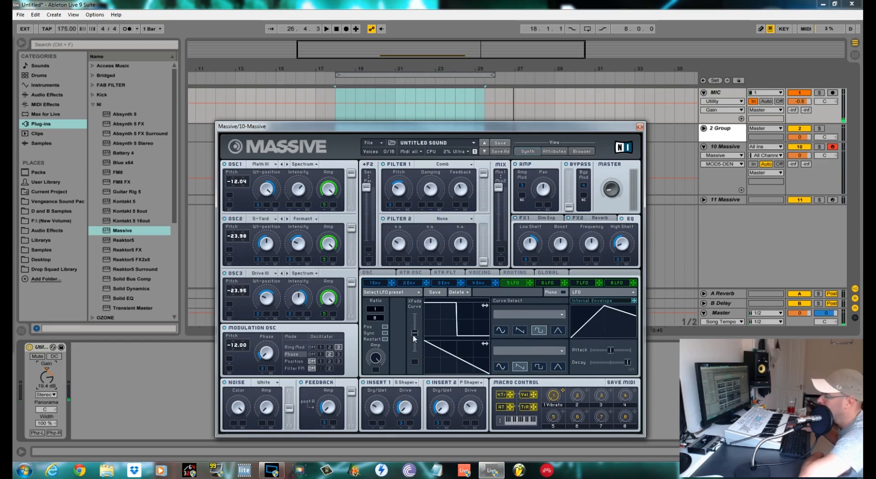
left_click_drag(415, 338, 415, 315)
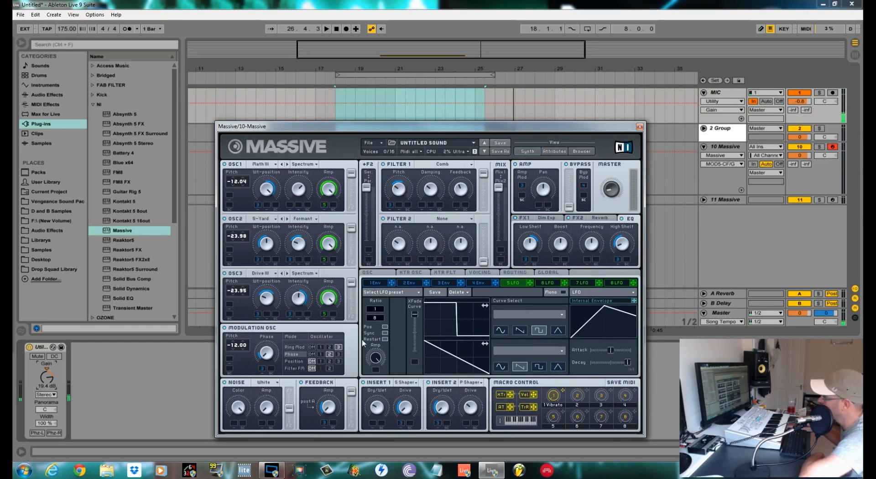
left_click(378, 362)
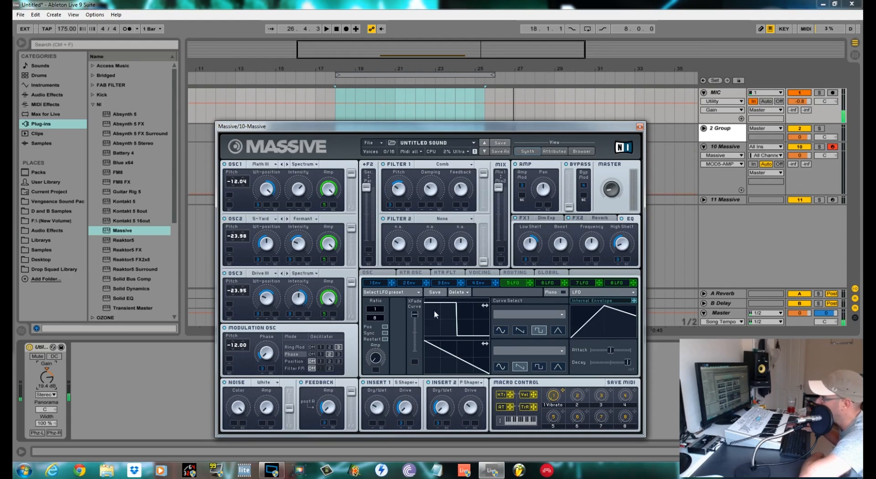
left_click_drag(461, 283, 375, 371)
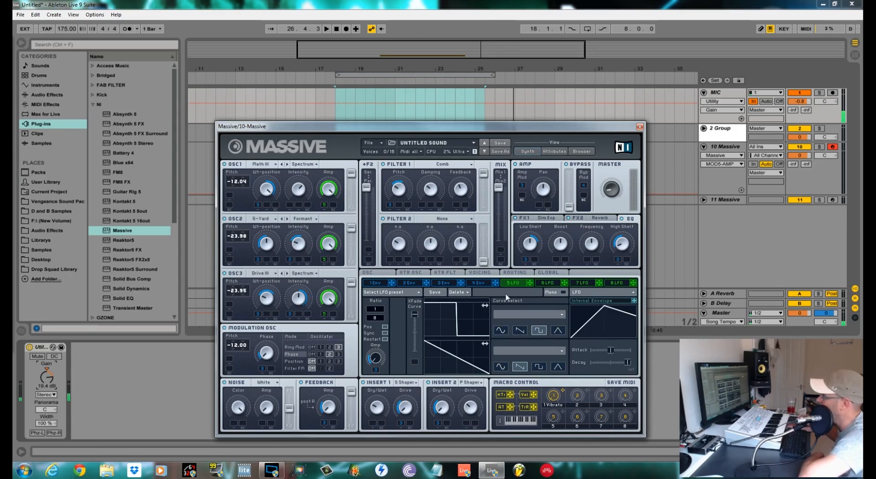
Step: Modulate Filter 1's pitch with LFO 5, play the clip, and adjust the master volume
left_click_drag(530, 283, 465, 256)
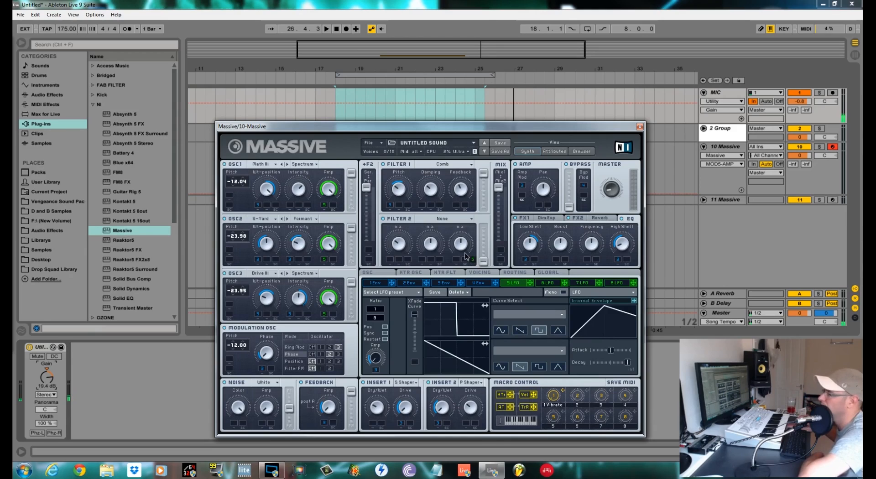
left_click_drag(420, 233, 399, 205)
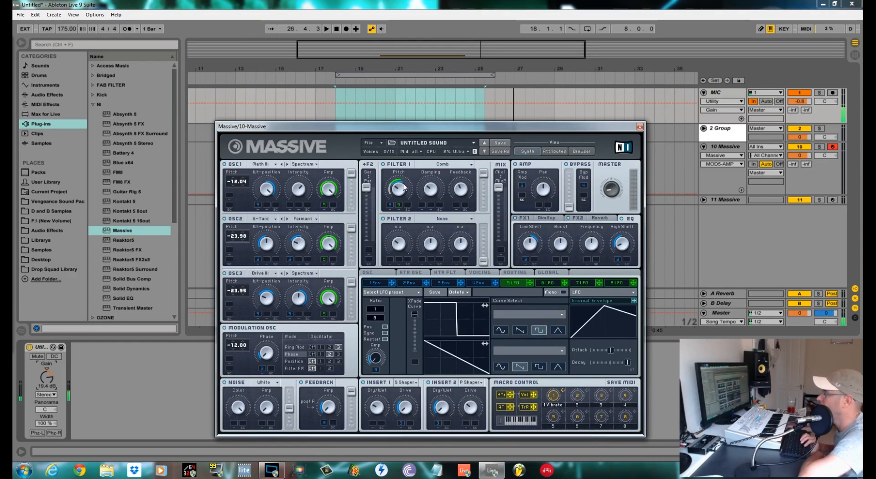
key("space")
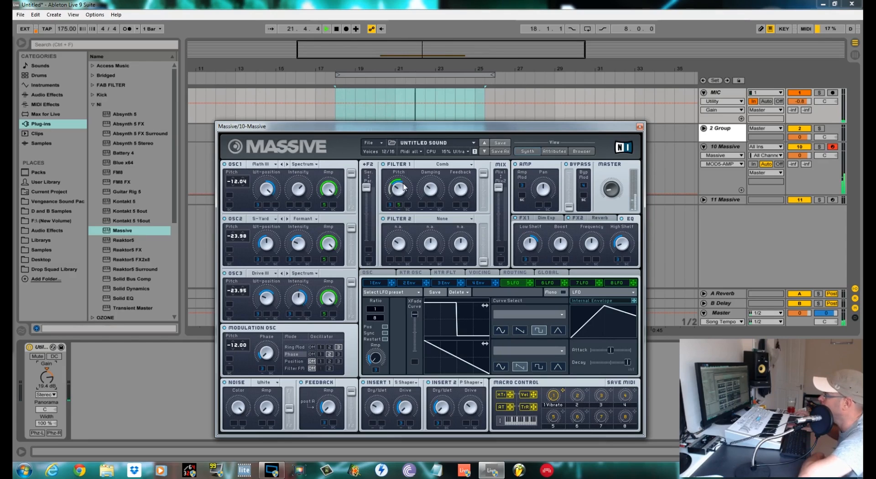
left_click(612, 195)
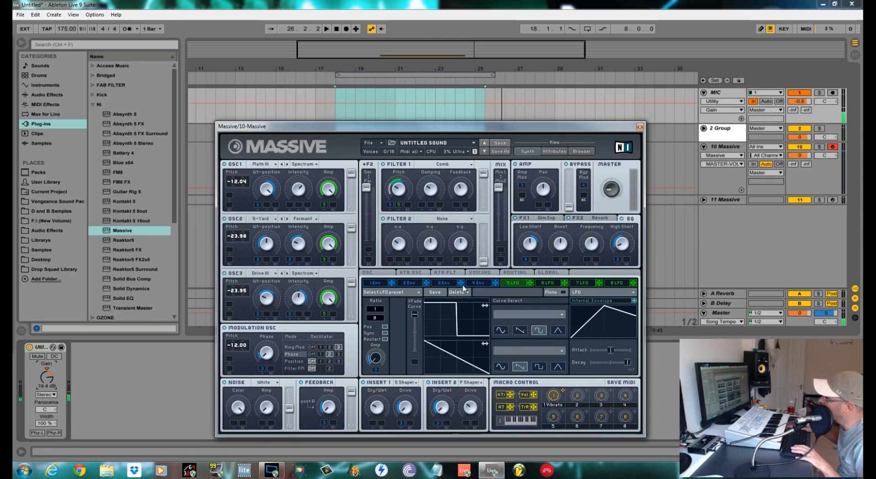
Step: Assign envelope 3 to oscillator pitch, with 24.00 on OSC1 and OSC3 and 12.00 on the modulation oscillator, and play the clip
left_click_drag(383, 261, 229, 196)
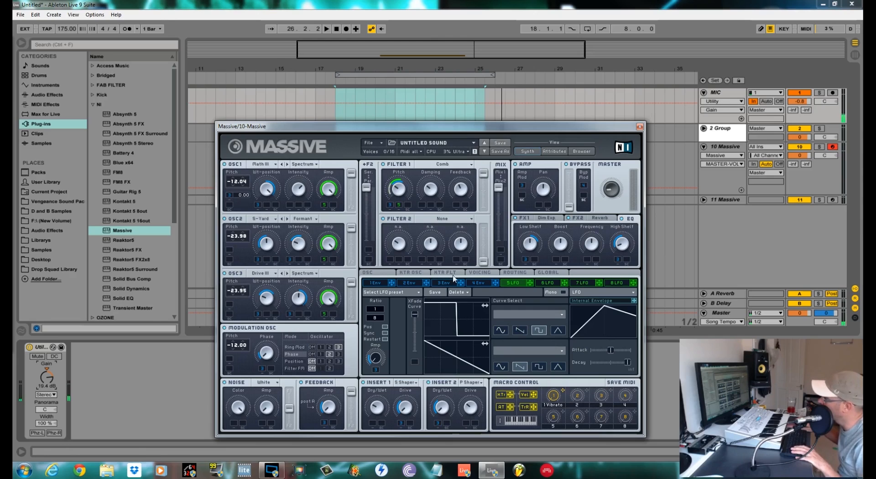
left_click_drag(460, 283, 230, 304)
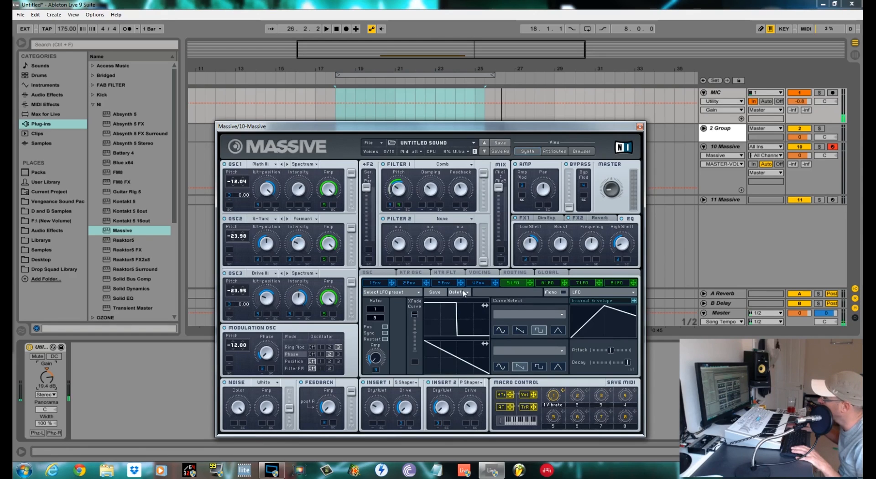
left_click_drag(232, 373, 231, 360)
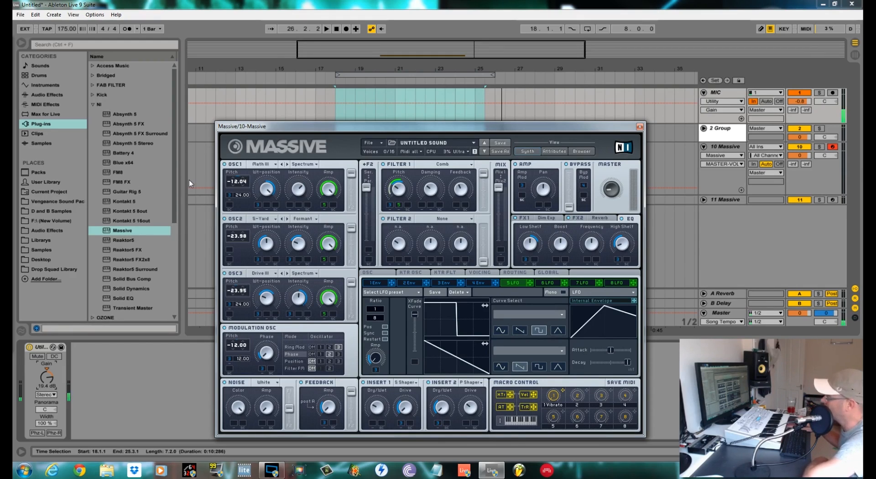
key("space")
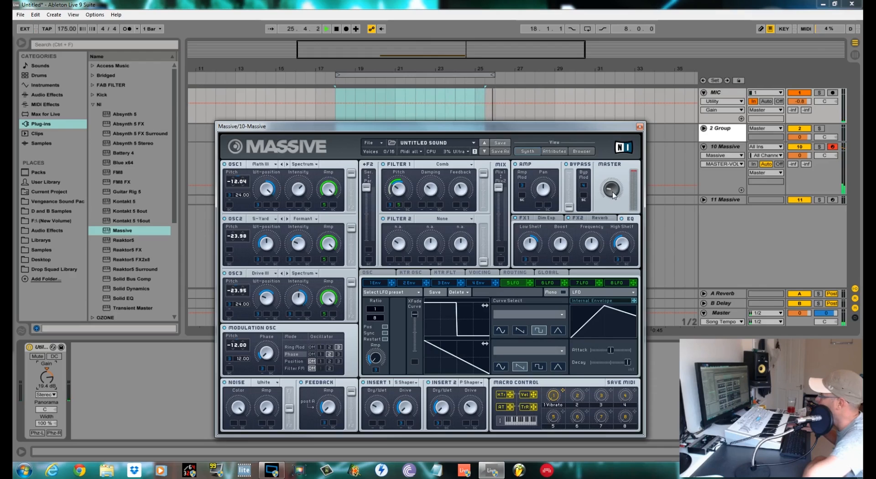
key("space")
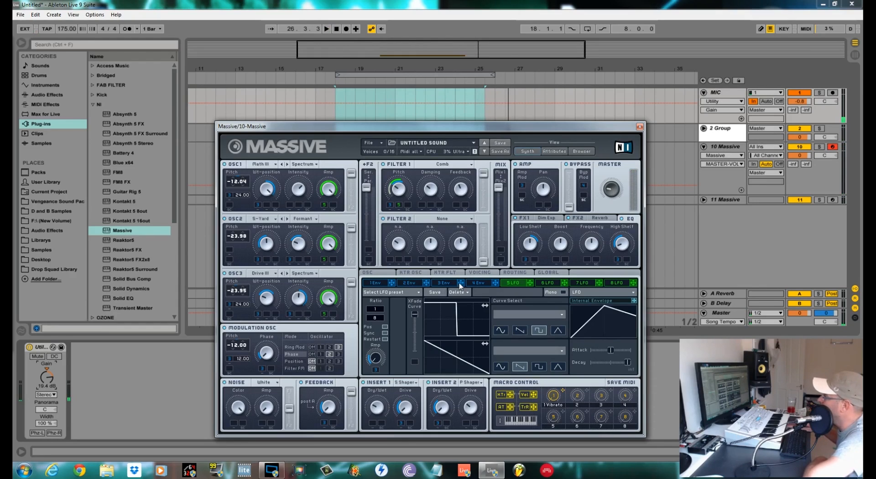
Step: Set envelope 3's pitch modulation to 24.00 on OSC2 and 12.00 on OSC3, remove it from the modulation oscillator, and play the clip
left_click_drag(236, 256, 230, 250)
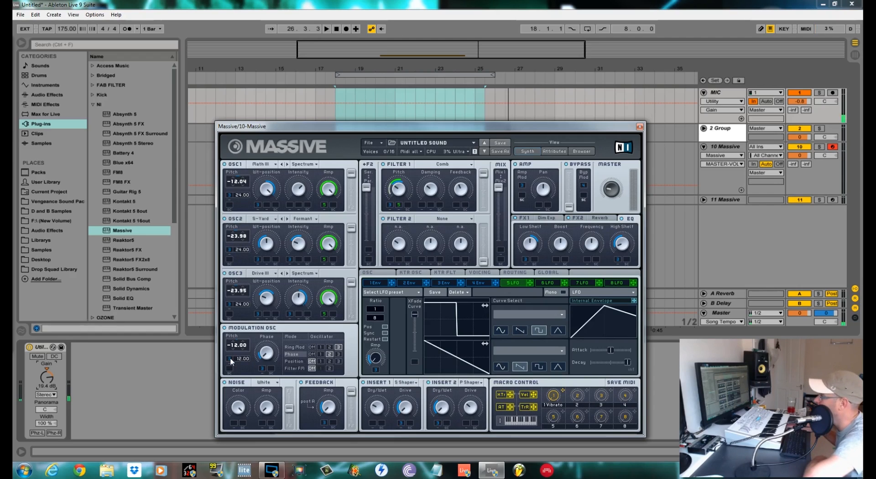
left_click_drag(231, 361, 232, 363)
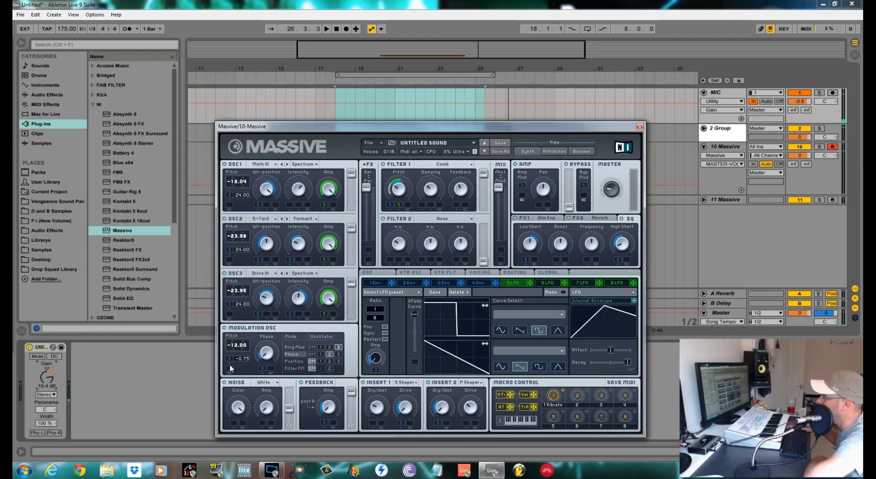
right_click(231, 361)
left_click(242, 369)
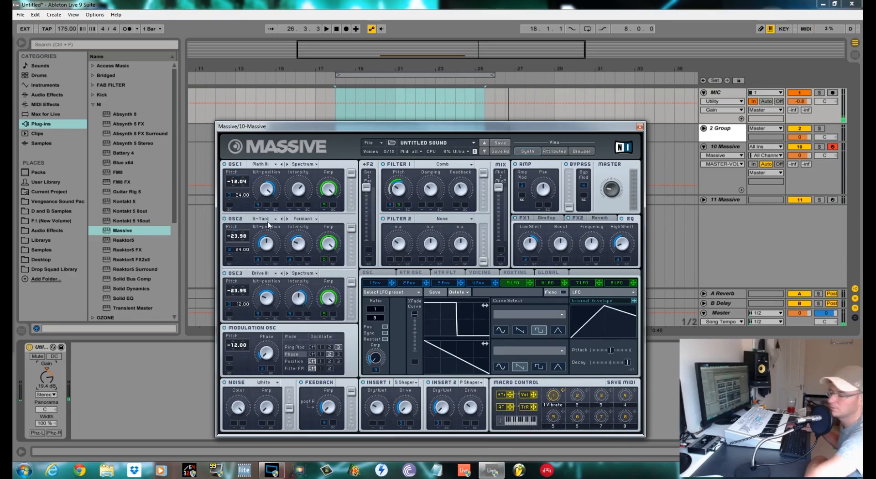
key("space")
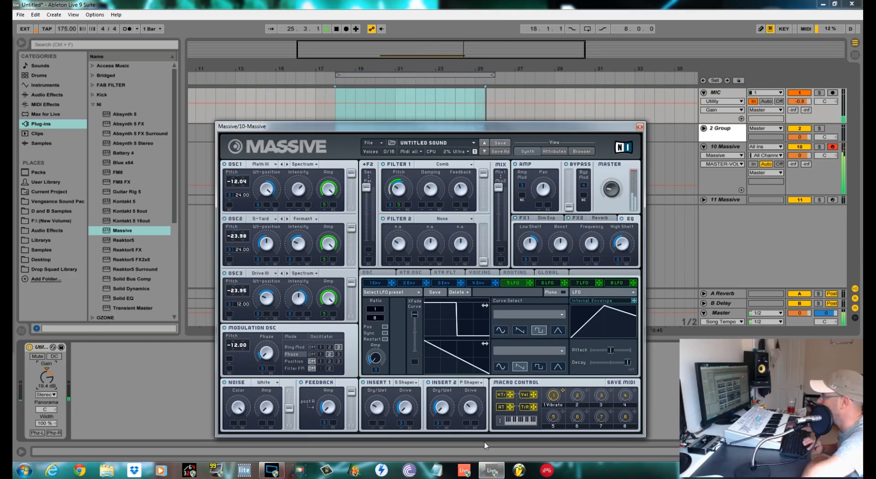
key("space")
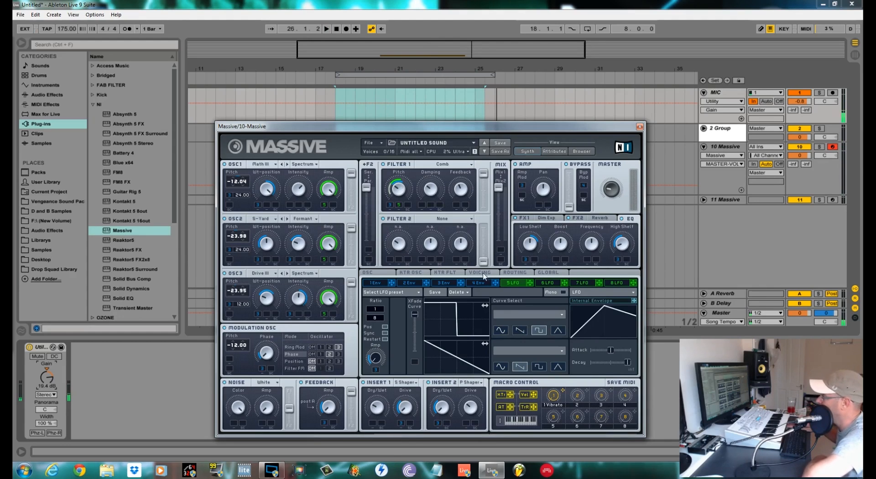
Step: Lengthen envelope 3's attack in small increments, replaying the clip to match the rise to its length
left_click(445, 283)
left_click_drag(409, 363, 403, 391)
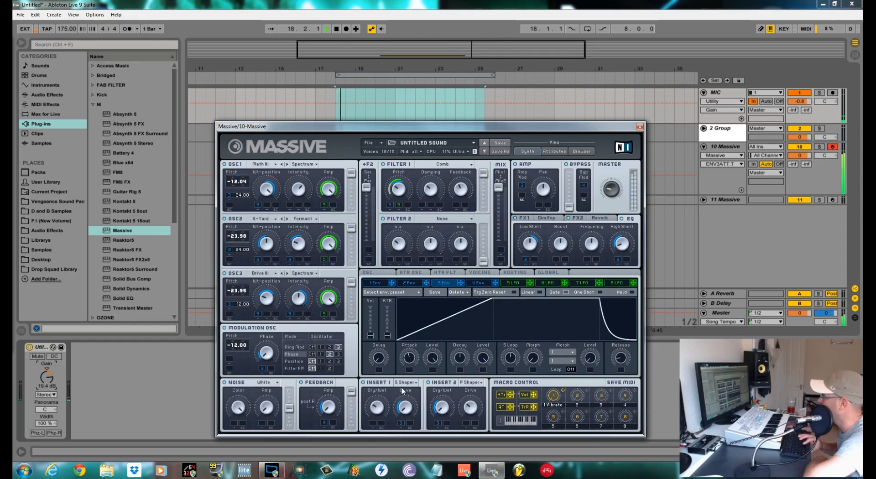
left_click_drag(413, 365, 416, 351)
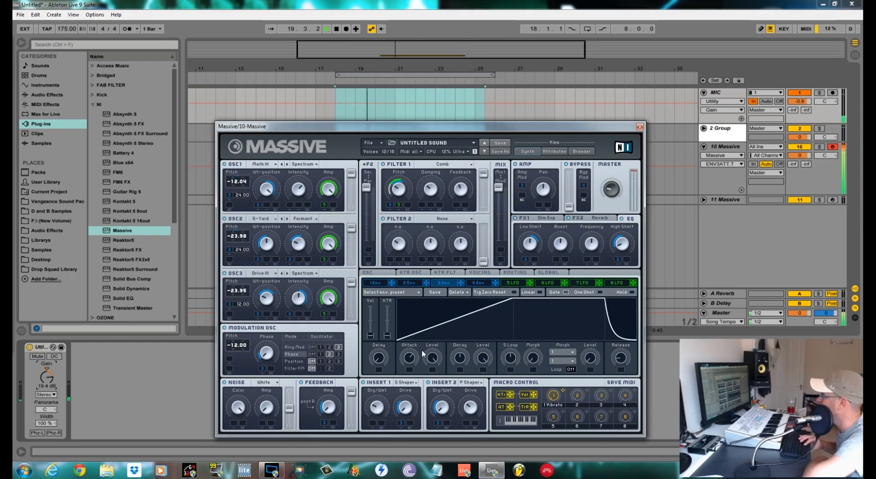
key("space")
left_click_drag(411, 361, 413, 356)
key("space")
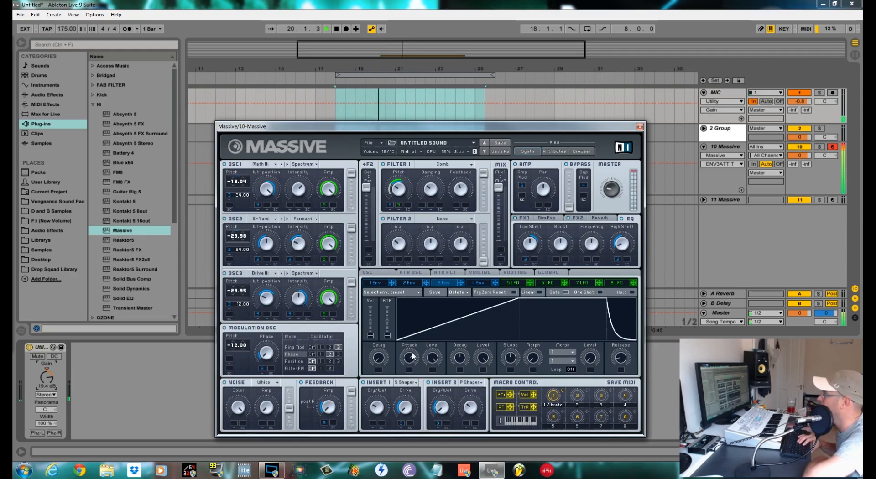
key("space")
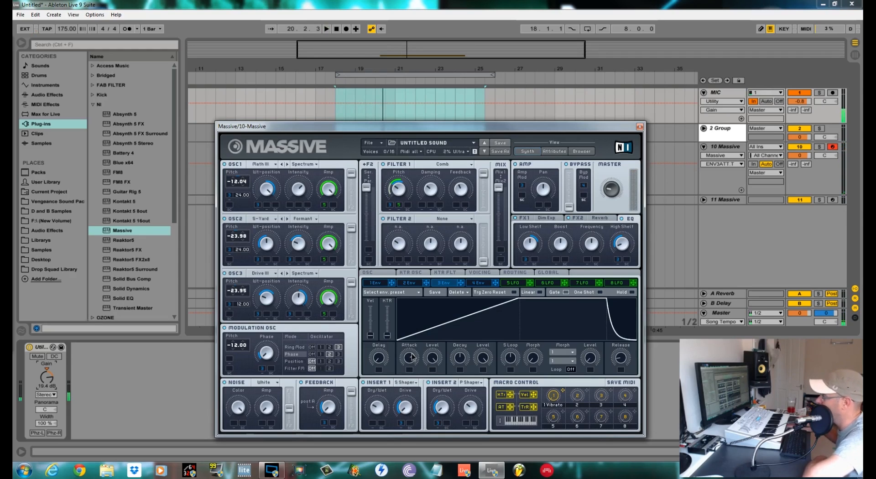
left_click_drag(412, 357, 414, 352)
key("space")
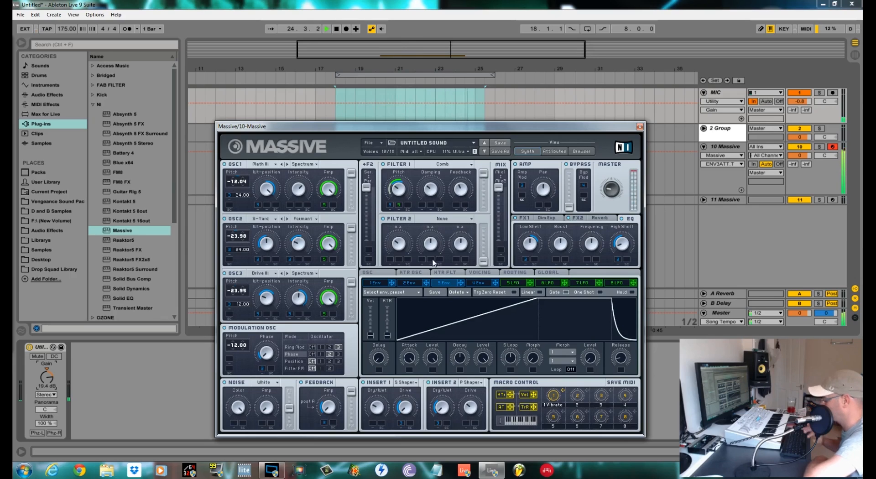
key("space")
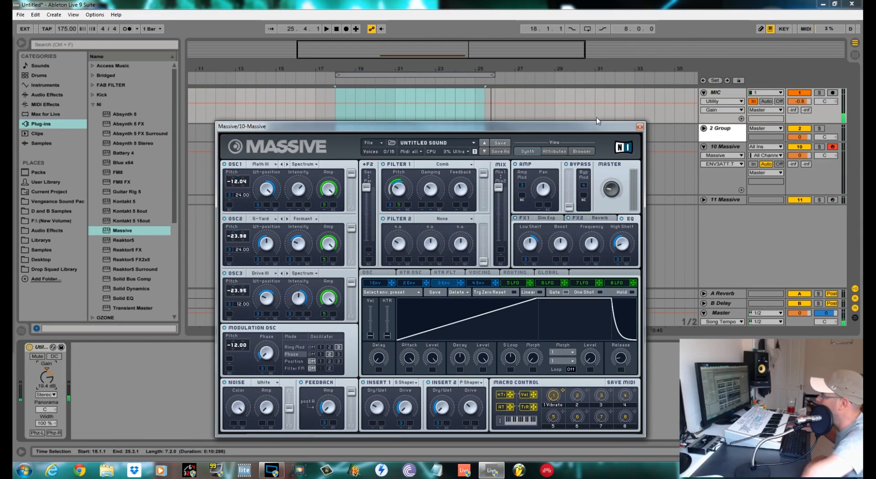
Step: Move the Massive window out of the way, then freeze and flatten the 10 Massive track to audio, dismissing the Virus Control warning
mouse_move(596, 125)
left_mouse_down()
mouse_move(569, 264)
mouse_move(591, 127)
left_mouse_up()
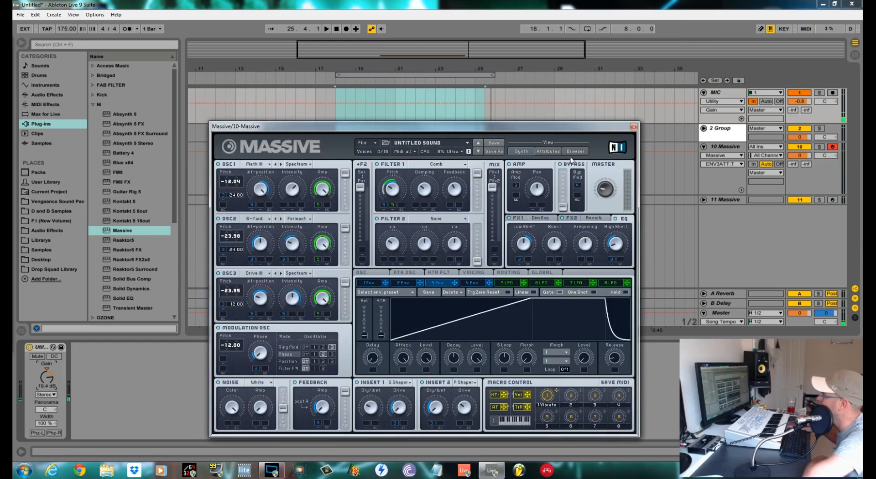
left_click_drag(591, 133, 593, 380)
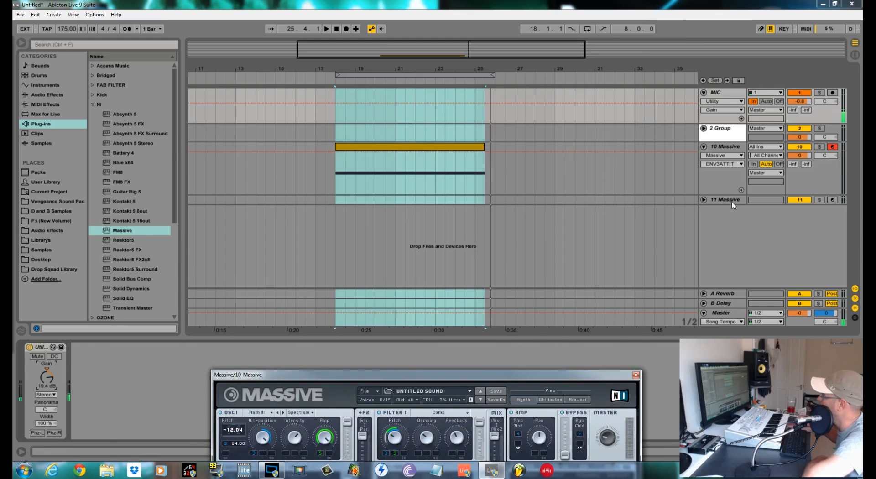
right_click(731, 149)
left_click(763, 207)
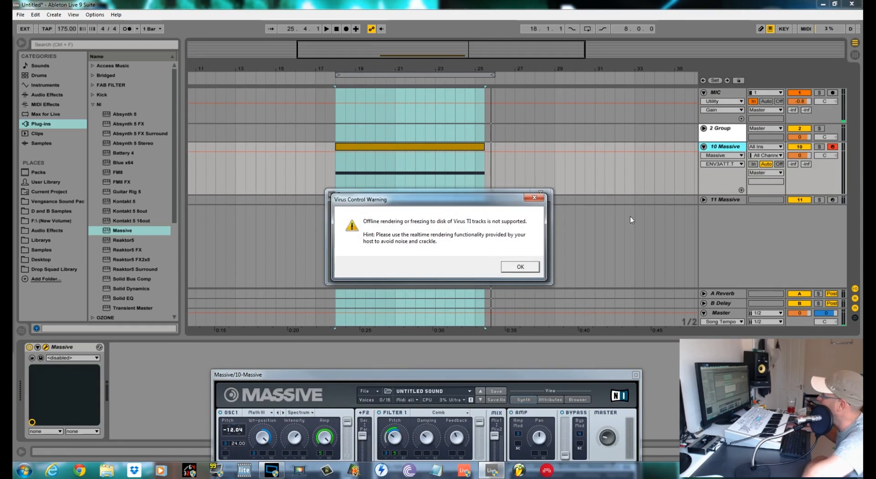
left_click(529, 271)
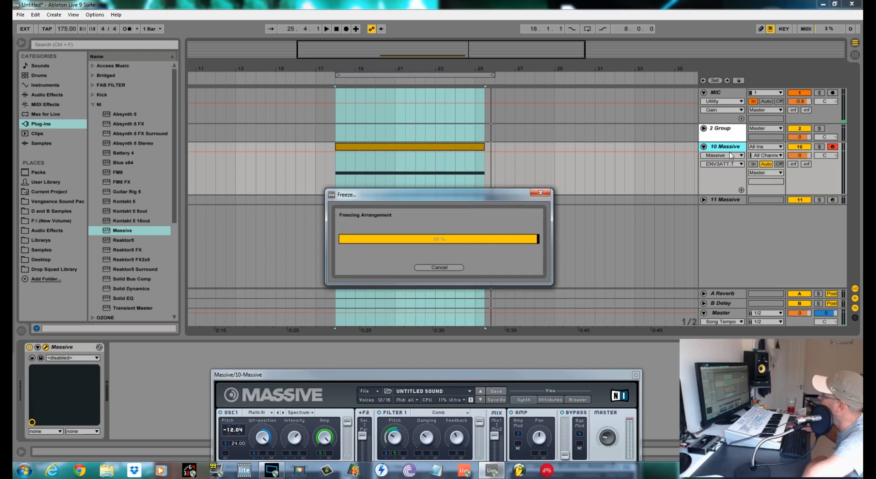
right_click(732, 149)
left_click(758, 218)
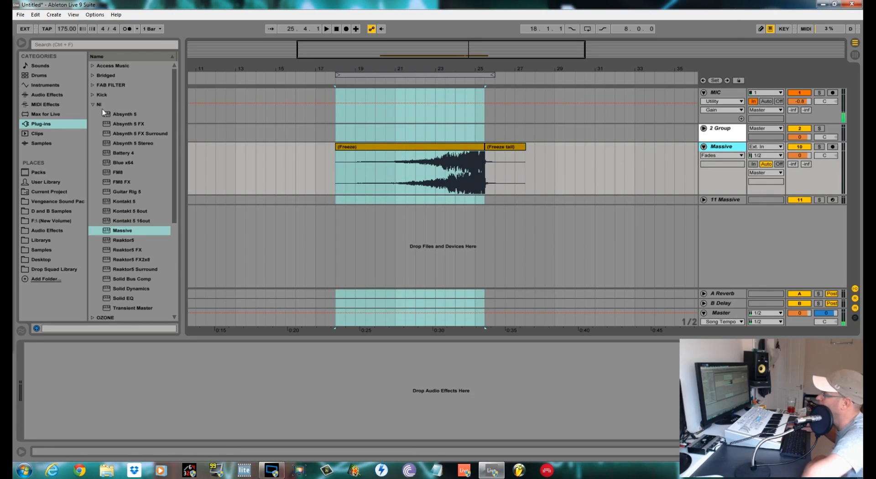
Step: Add a Ping Pong Delay to the flattened Massive track and set its Dry/Wet to 0.0 %
left_click(56, 97)
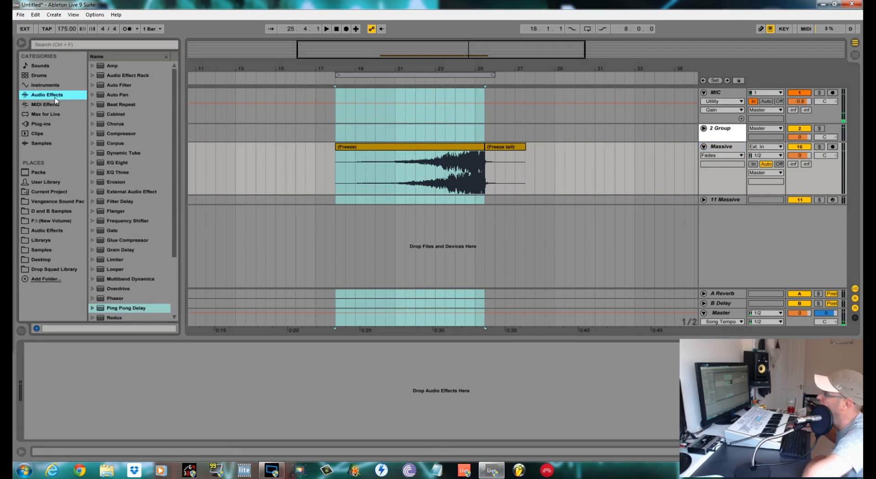
left_click(127, 307)
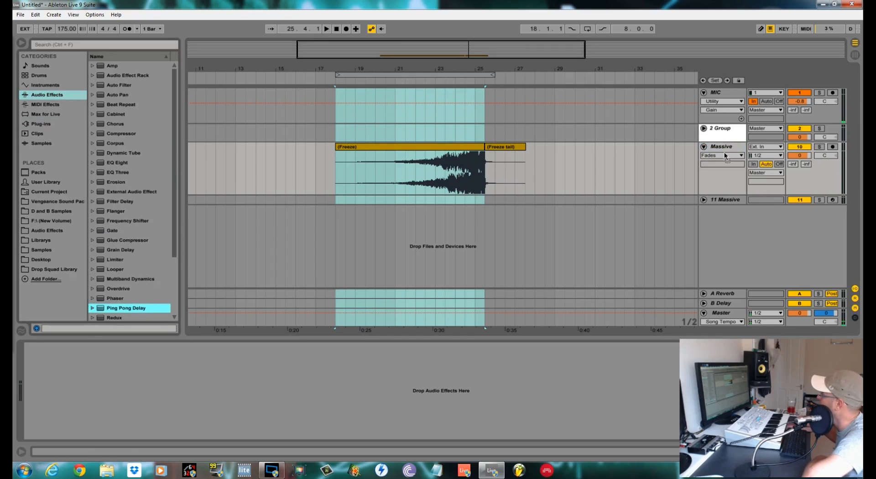
key("Return")
left_click_drag(69, 424, 68, 456)
Step: Automate the delay's Dry/Wet to rise from zero to roughly half across the riser clip and fall back to zero around bar 31
left_click(335, 181)
left_click_drag(335, 180, 481, 171)
left_click(337, 173)
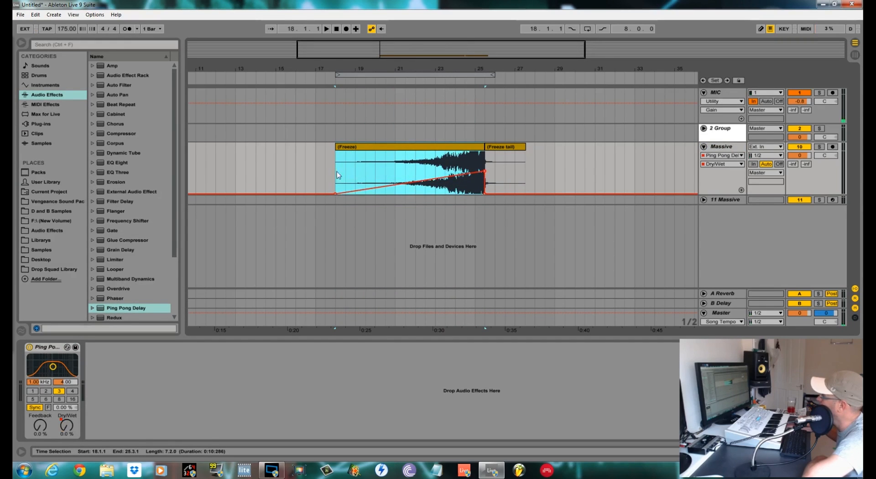
left_click(601, 194)
left_click(485, 194)
Step: Play the riser and set the Ping Pong Delay's feedback to 22 % during playback
key("space")
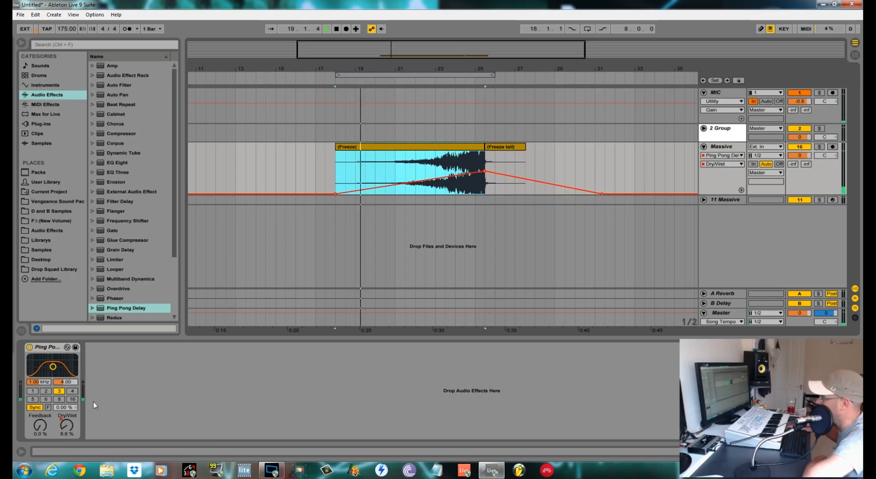
left_click(35, 432)
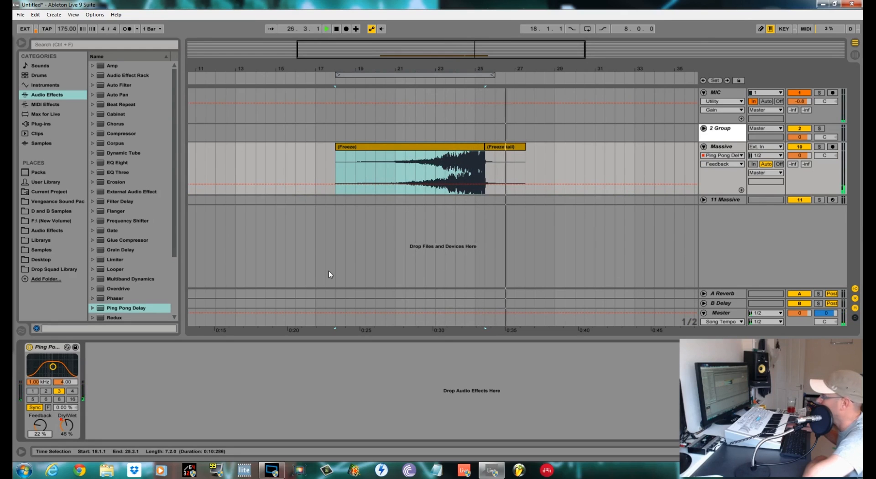
key("space")
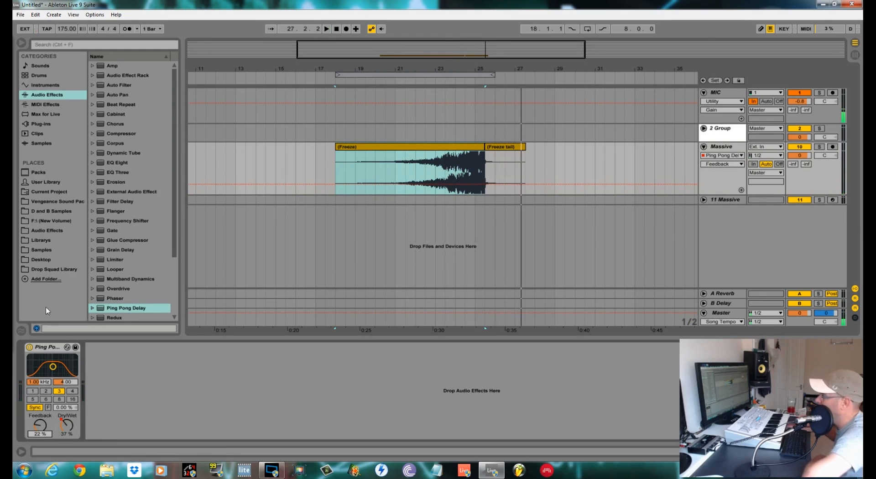
Step: Add a Phaser after the delay with frequency 310 Hz, feedback 0.85 and Dry/Wet 0.00 %
double_click(116, 299)
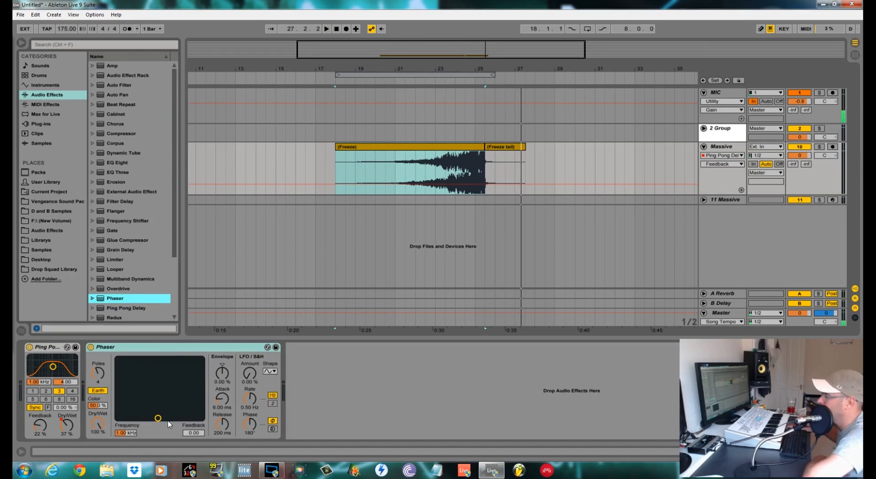
left_click_drag(160, 418, 142, 391)
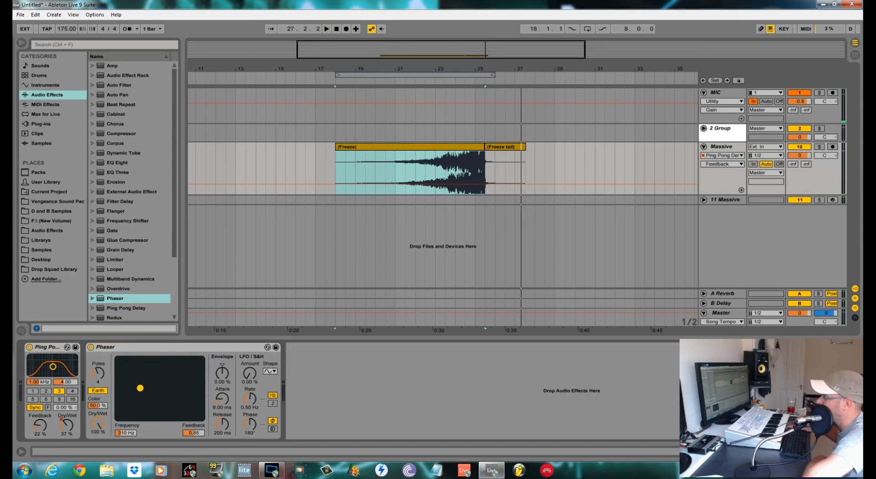
left_click_drag(103, 429, 104, 457)
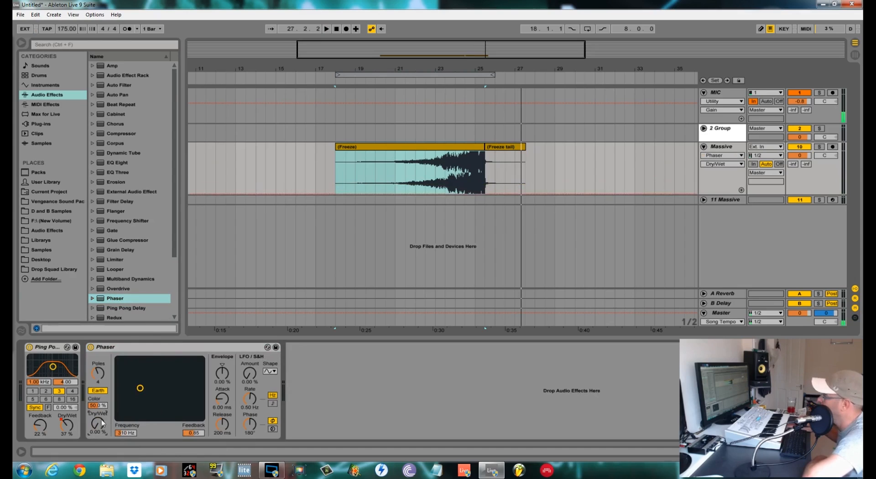
Step: Automate the Phaser's Dry/Wet to rise from zero to roughly three quarters across the clip and fall back to zero around bar 31
left_click(334, 181)
key("space")
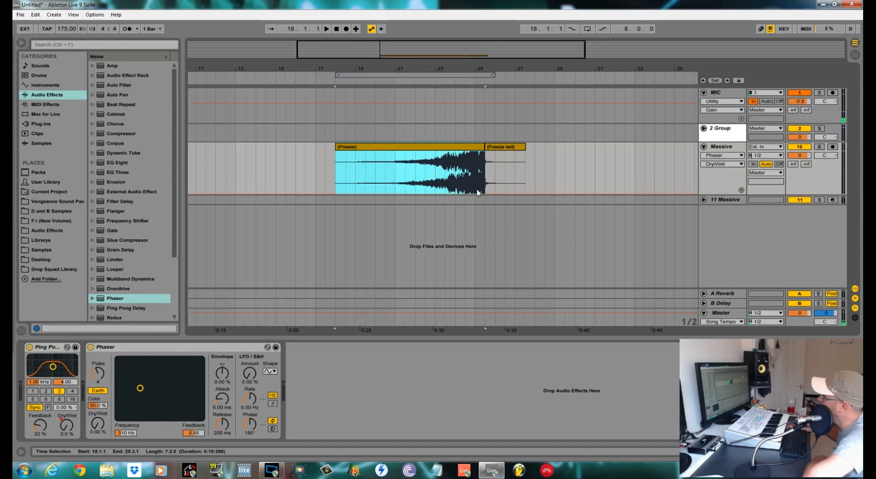
left_click_drag(479, 193, 336, 194)
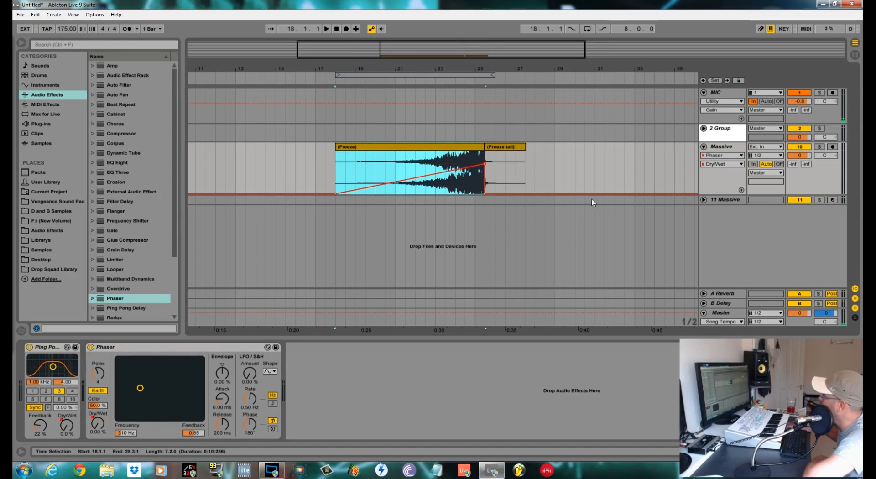
left_click(483, 193)
Step: Play the riser and adjust the Phaser to a frequency of 253 Hz and feedback of 0.93
key("space")
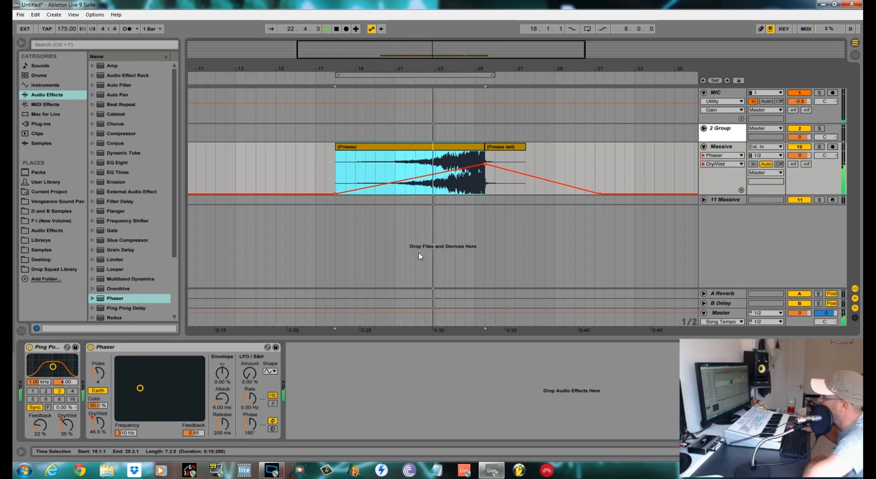
left_click_drag(140, 388, 137, 374)
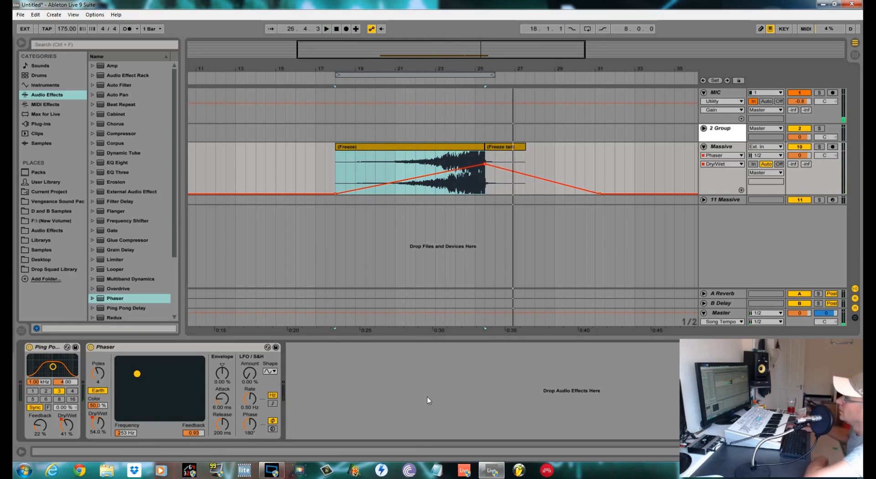
Step: Bring the Massive window with the HUGE RISER patch into view for reference and move it away again
left_click_drag(13, 42, 361, 97)
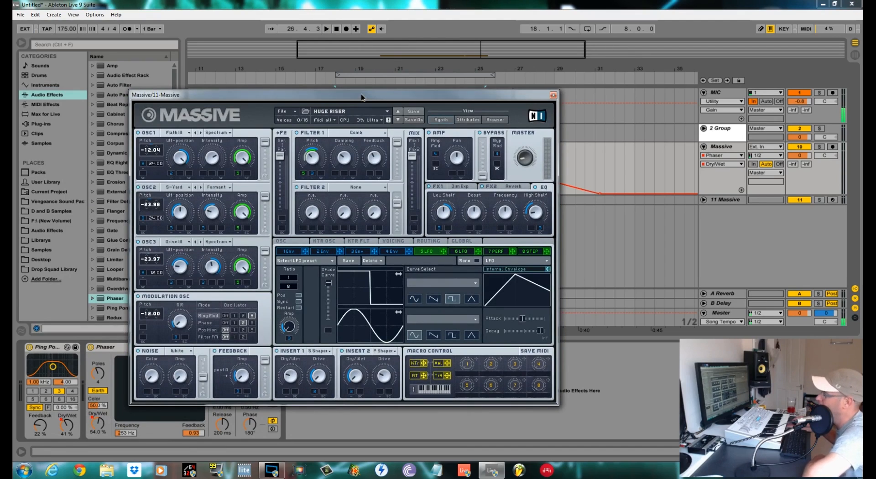
left_click_drag(362, 97, 12, 33)
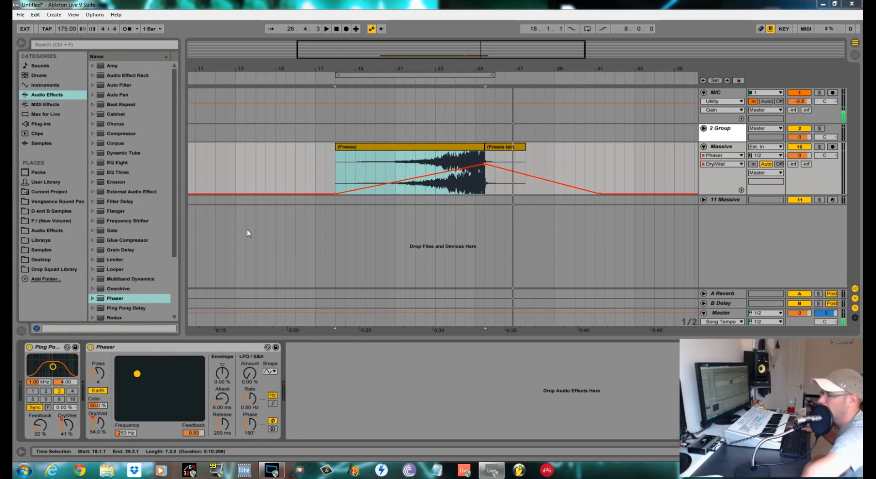